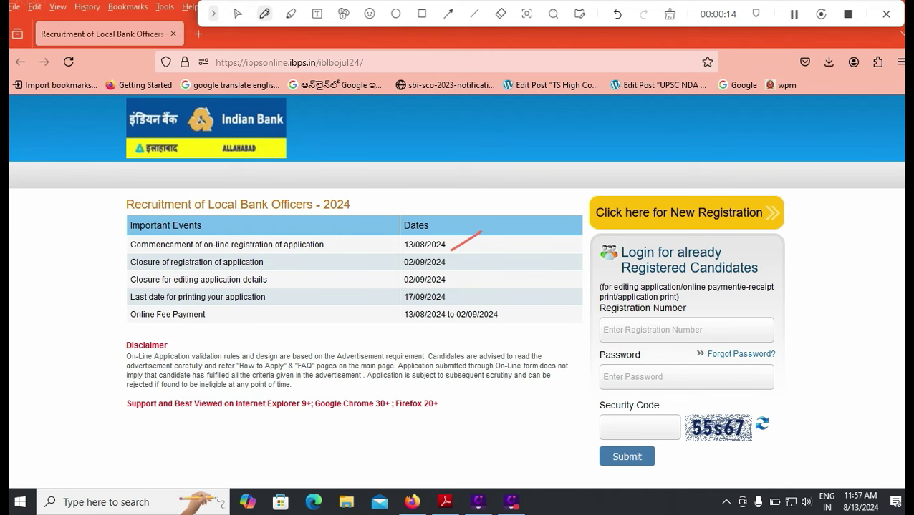
Mark the registration closing date 02/09/2024 with the pen
drag(453, 266, 482, 260)
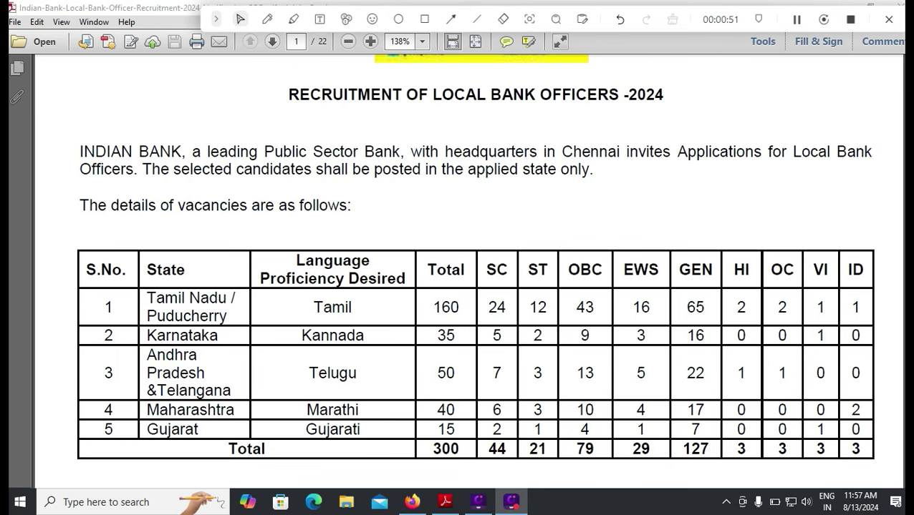
Scroll to the pay scale and select the top pay figure 85920
scroll(475, 272, down, 3)
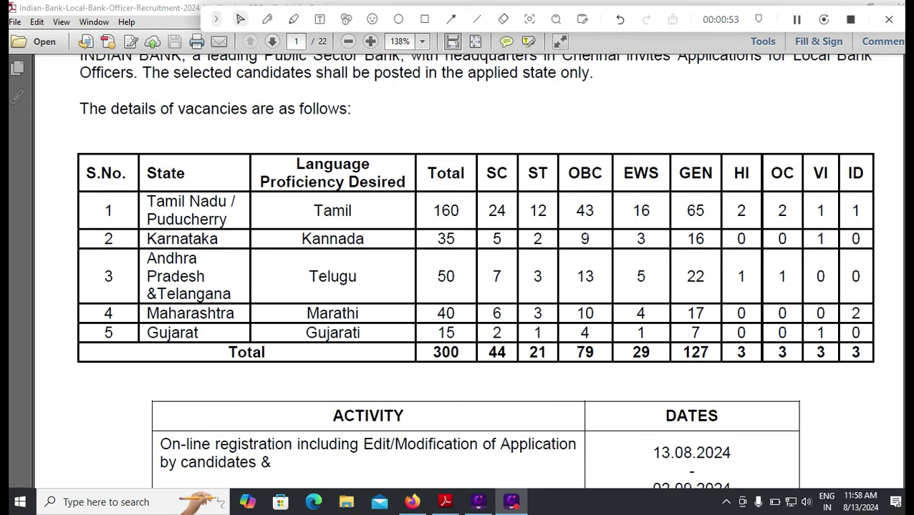
scroll(475, 273, down, 1)
scroll(475, 272, down, 5)
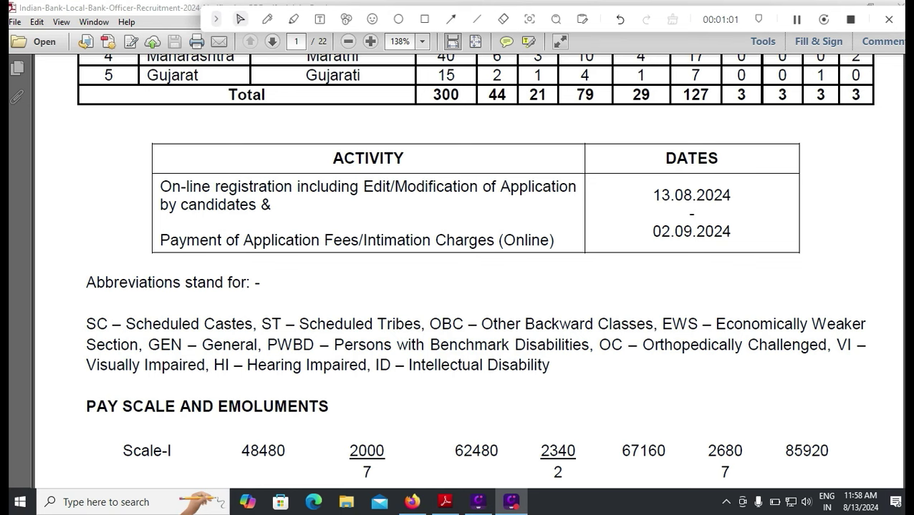
double_click(806, 452)
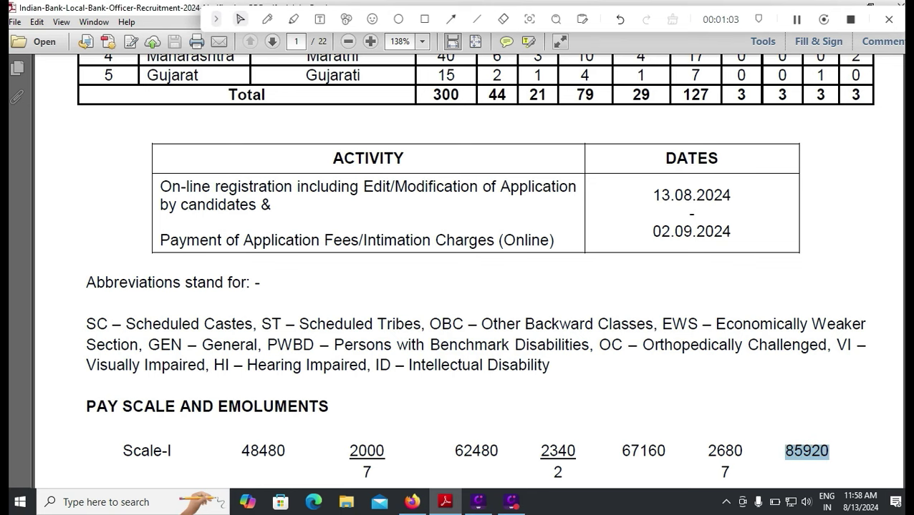
Scroll on to page 3's age and educational qualification table
scroll(474, 272, down, 3)
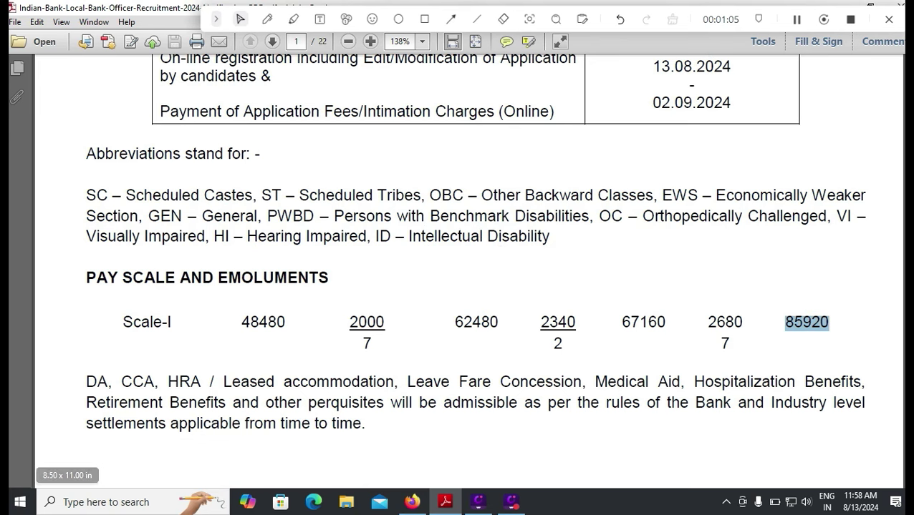
scroll(475, 272, down, 8)
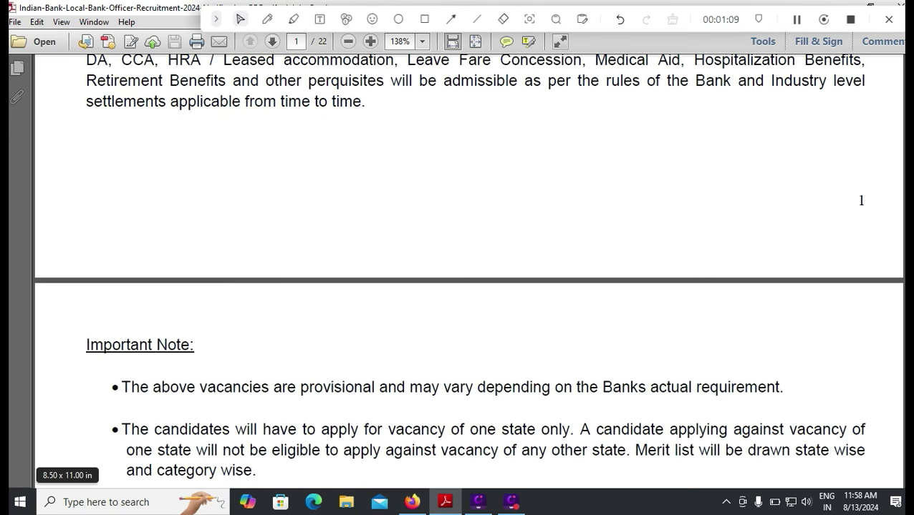
scroll(468, 272, down, 2)
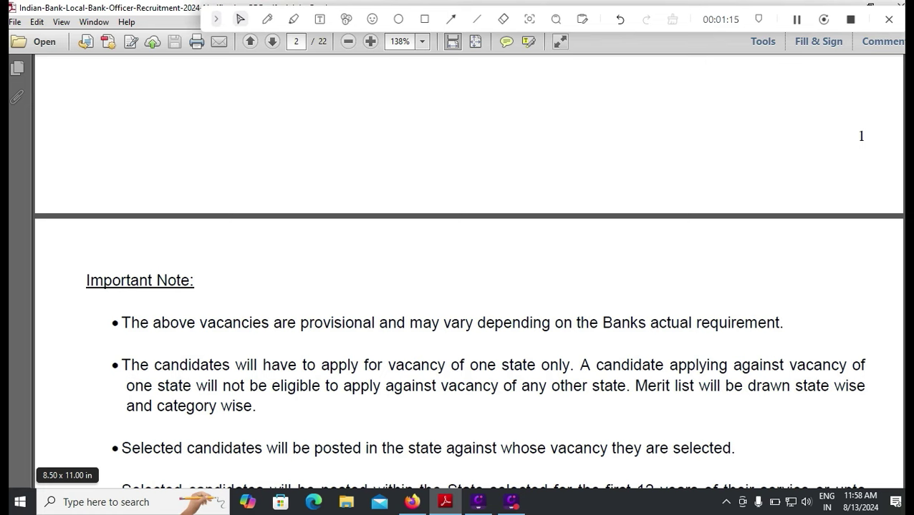
scroll(467, 294, down, 1)
scroll(467, 272, down, 10)
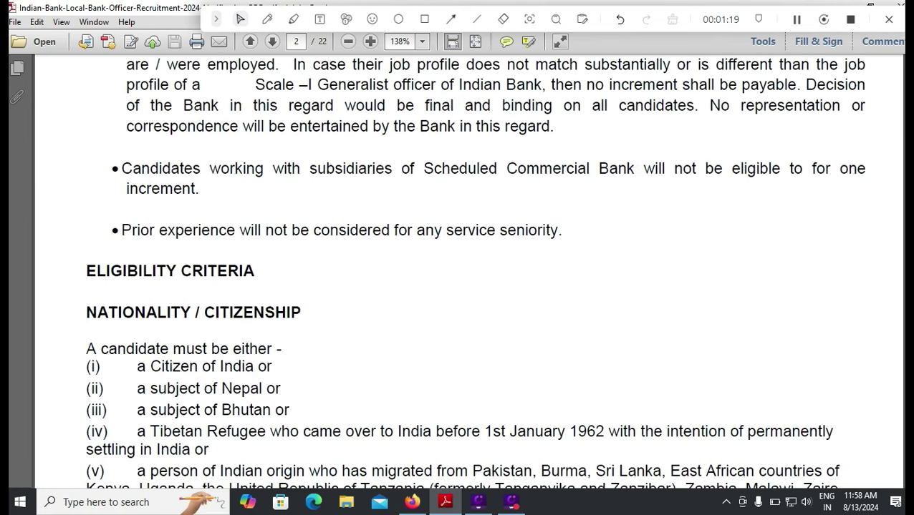
scroll(468, 272, down, 3)
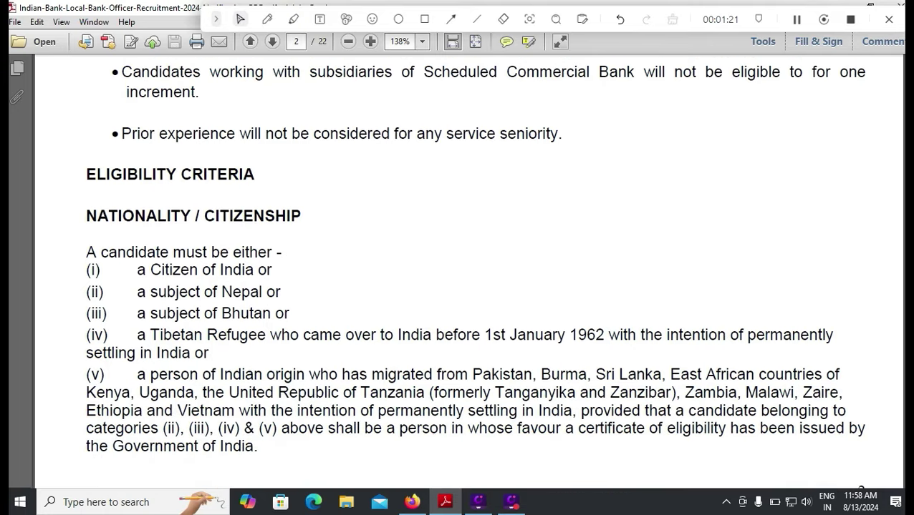
scroll(467, 272, down, 2)
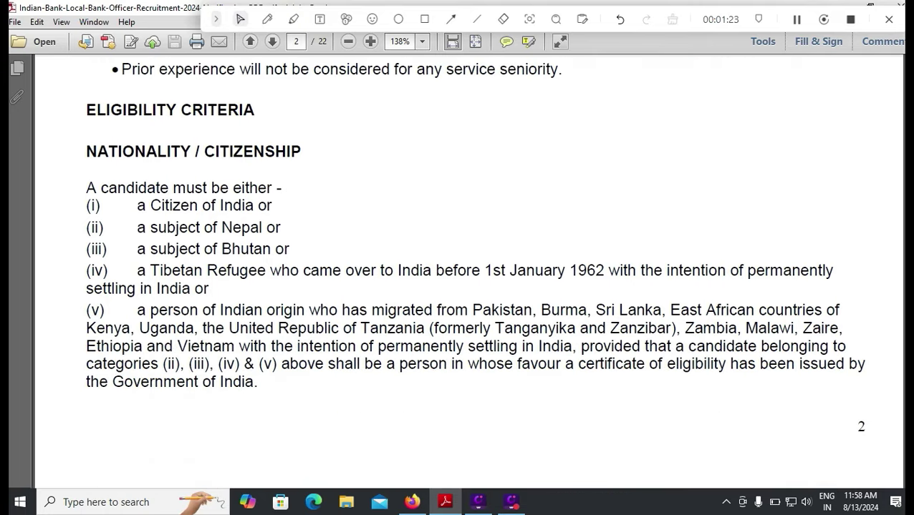
scroll(467, 272, down, 2)
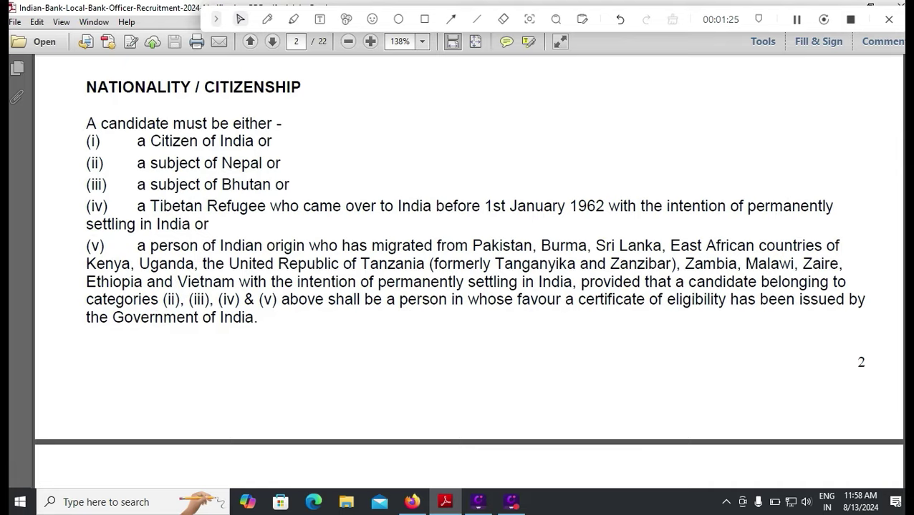
scroll(468, 272, down, 8)
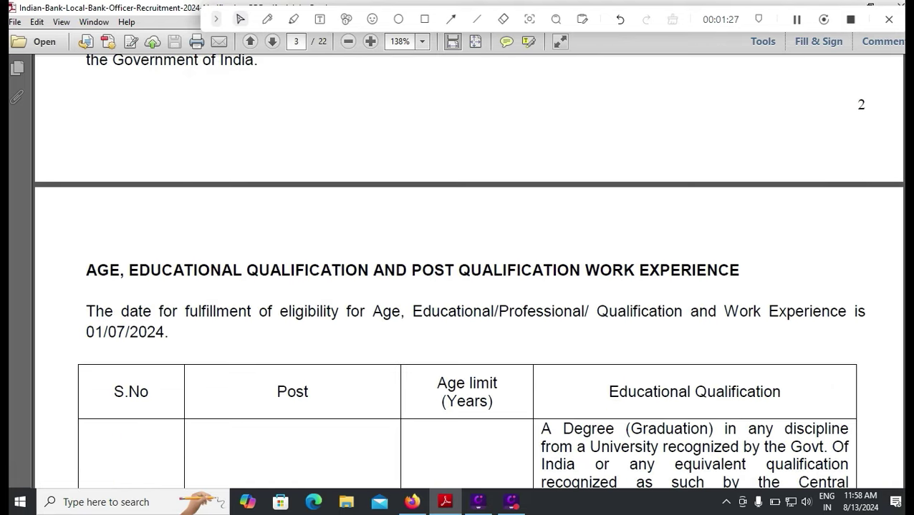
scroll(468, 272, down, 3)
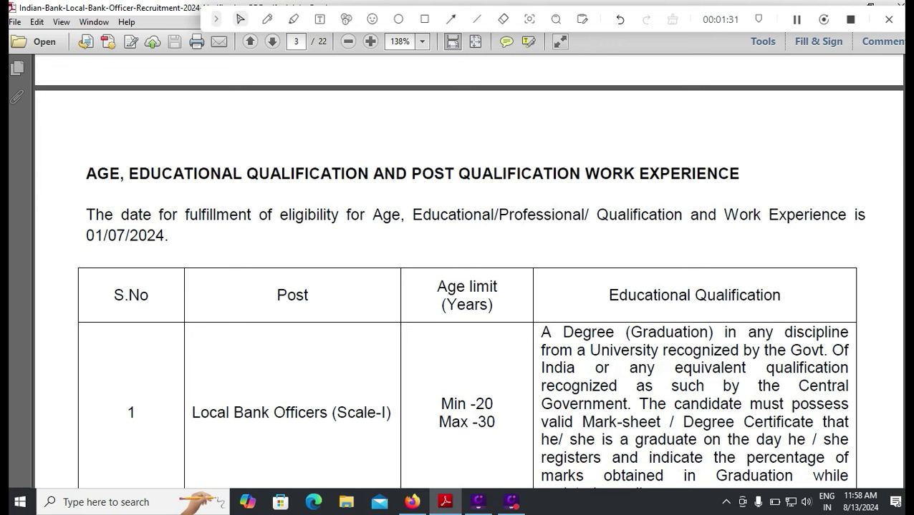
drag(475, 403, 495, 422)
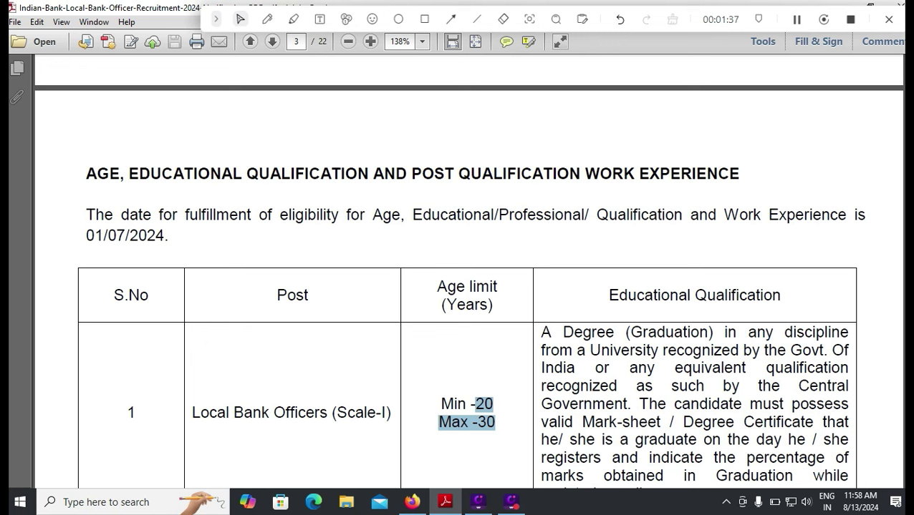
double_click(117, 236)
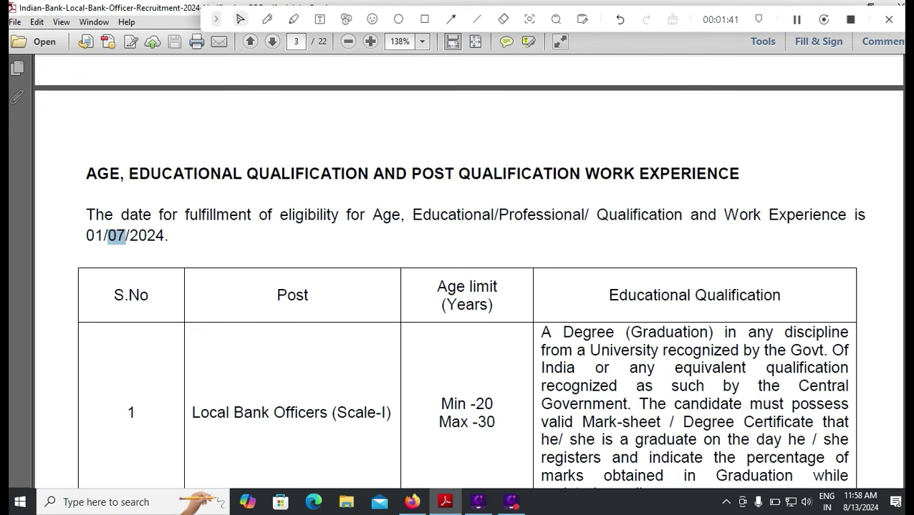
scroll(458, 272, down, 3)
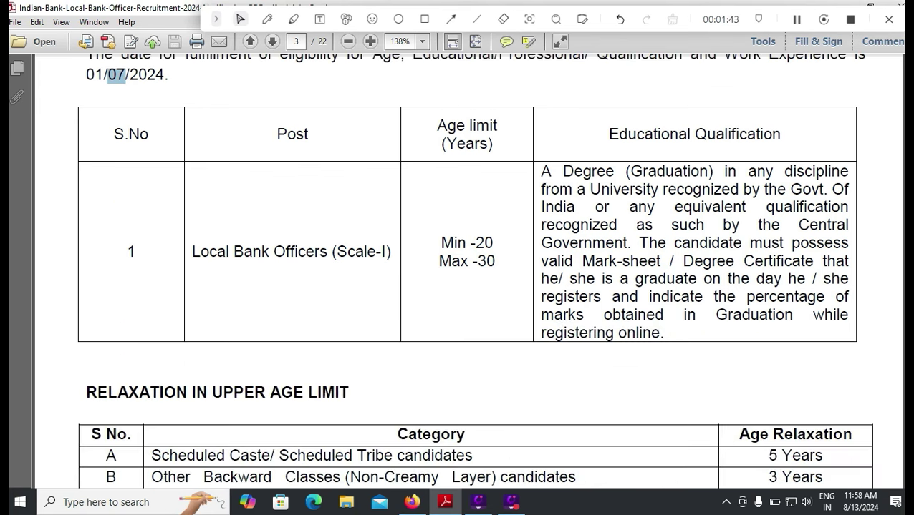
scroll(459, 272, down, 1)
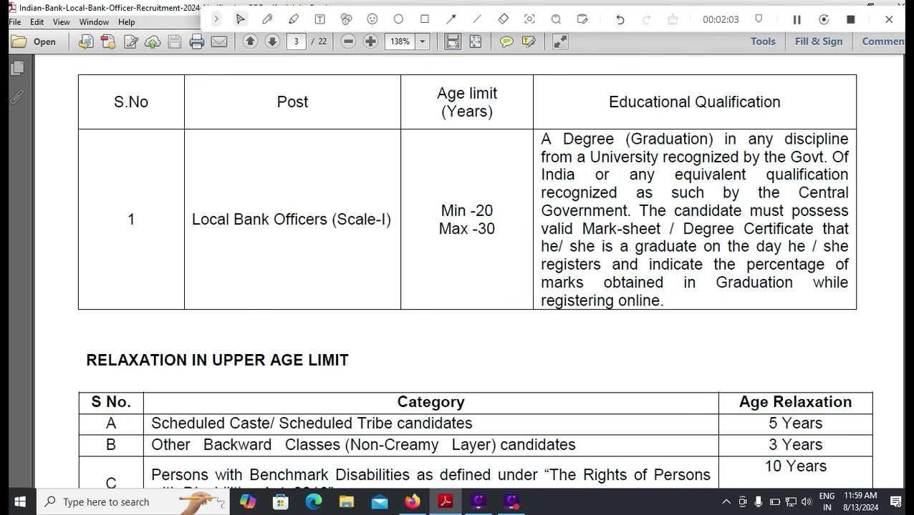
scroll(474, 271, up, 1)
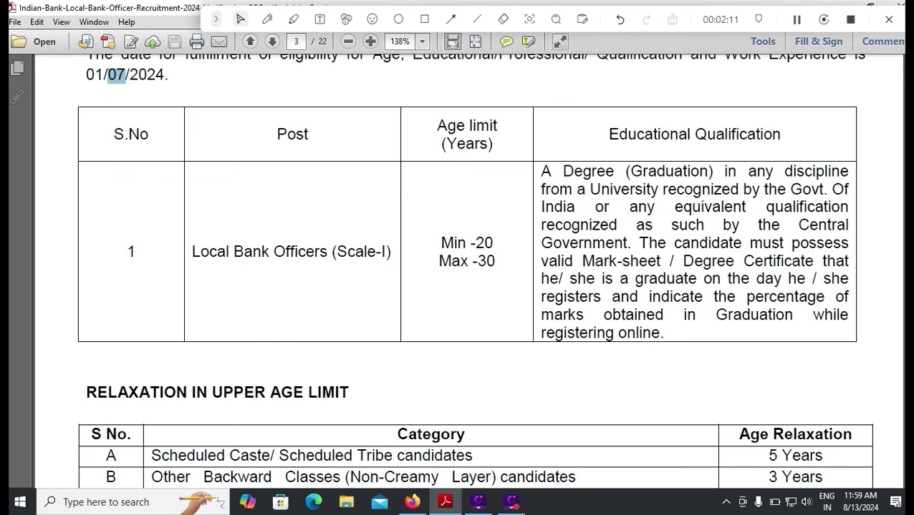
scroll(473, 272, up, 1)
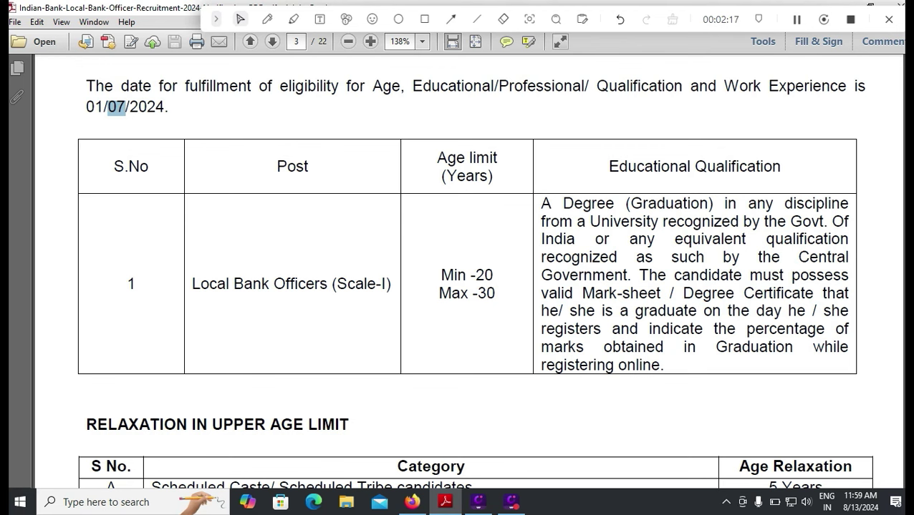
scroll(472, 287, down, 2)
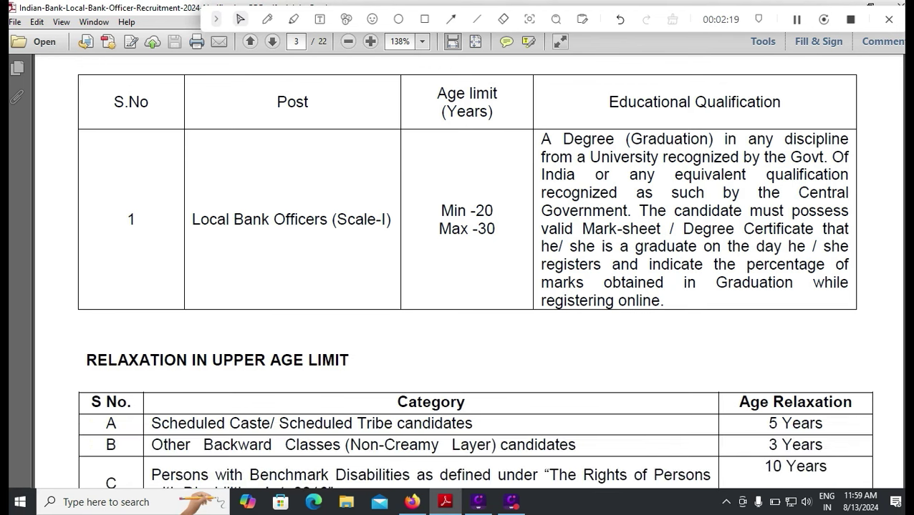
Scroll through the exam pattern and selection rules to page 9's surety bond and How to Apply
scroll(472, 286, down, 2)
scroll(472, 287, down, 4)
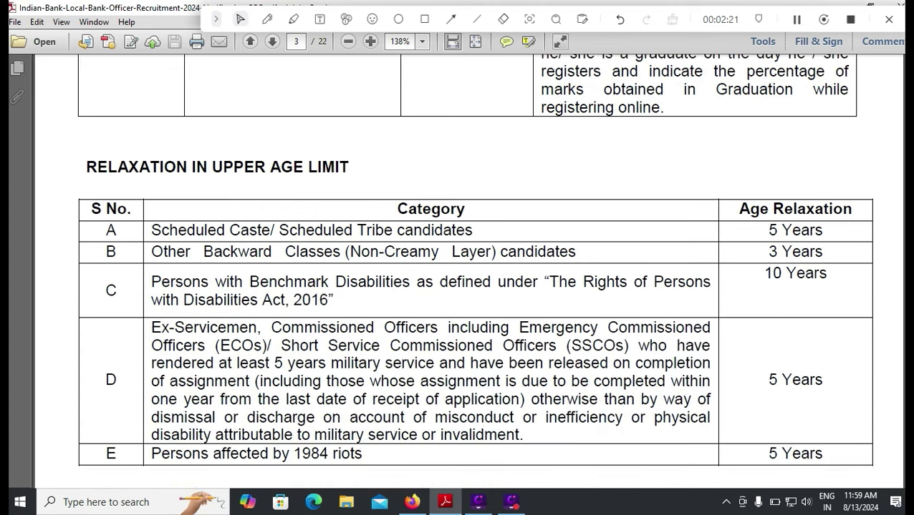
scroll(473, 287, down, 1)
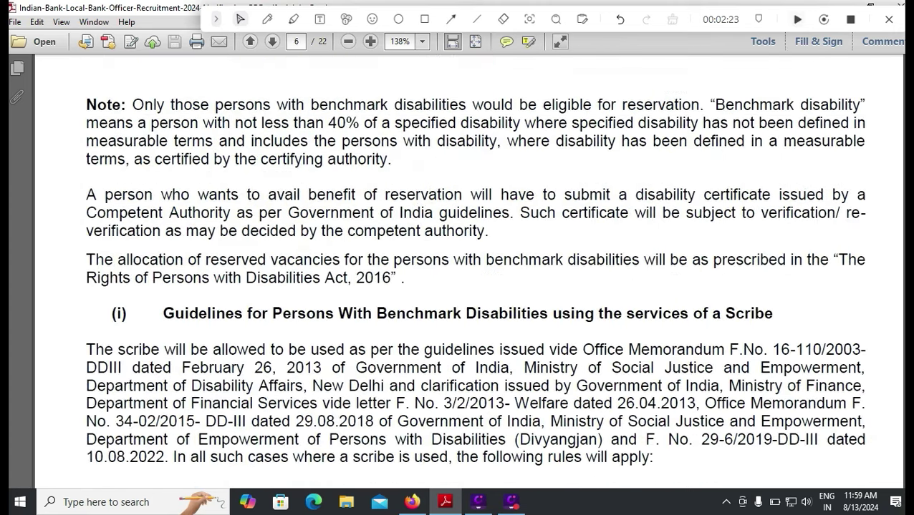
scroll(473, 287, down, 12)
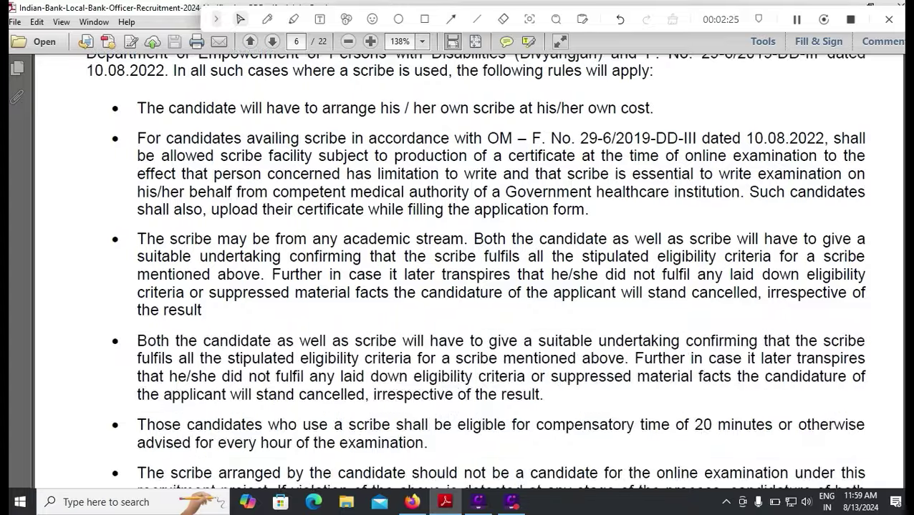
scroll(473, 286, down, 12)
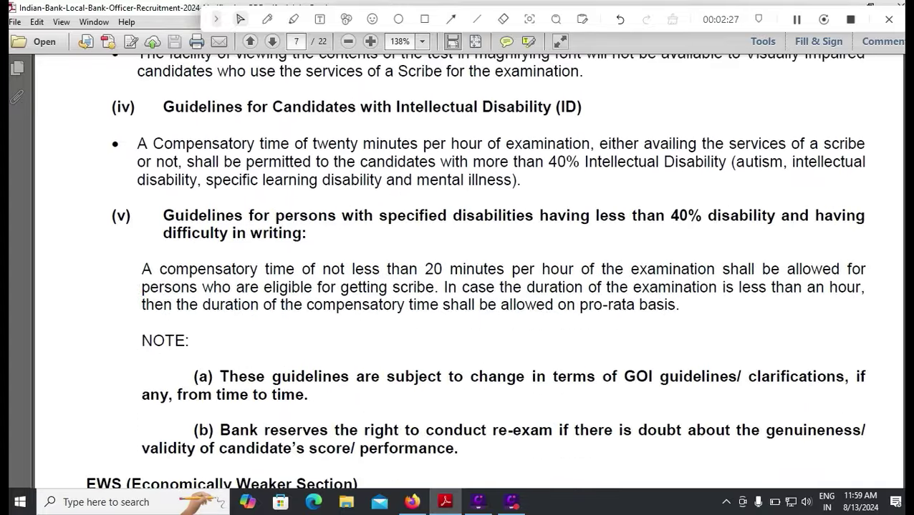
scroll(473, 286, down, 10)
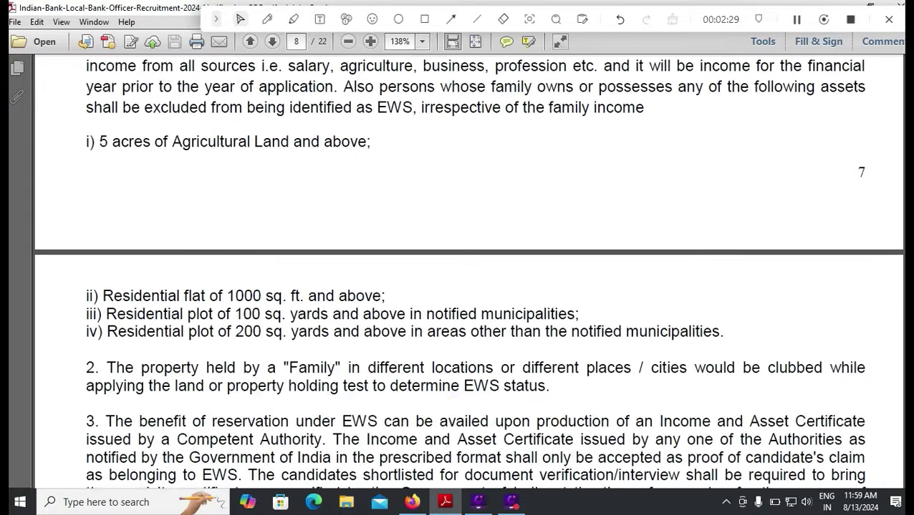
scroll(472, 287, down, 5)
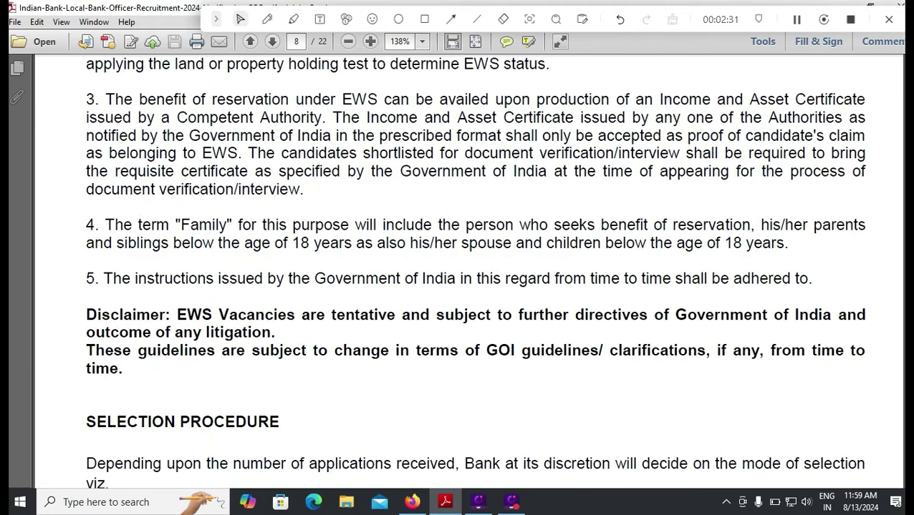
scroll(472, 286, down, 3)
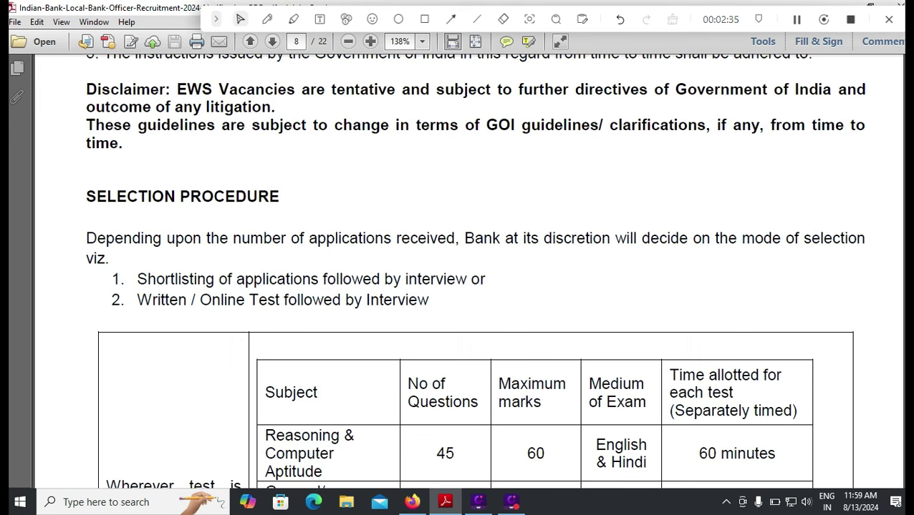
scroll(473, 272, down, 3)
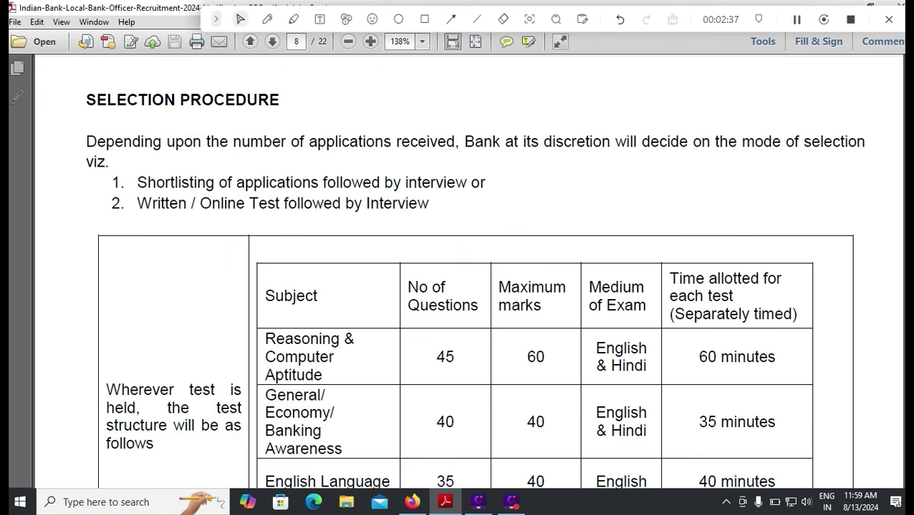
scroll(473, 272, down, 2)
scroll(473, 273, down, 1)
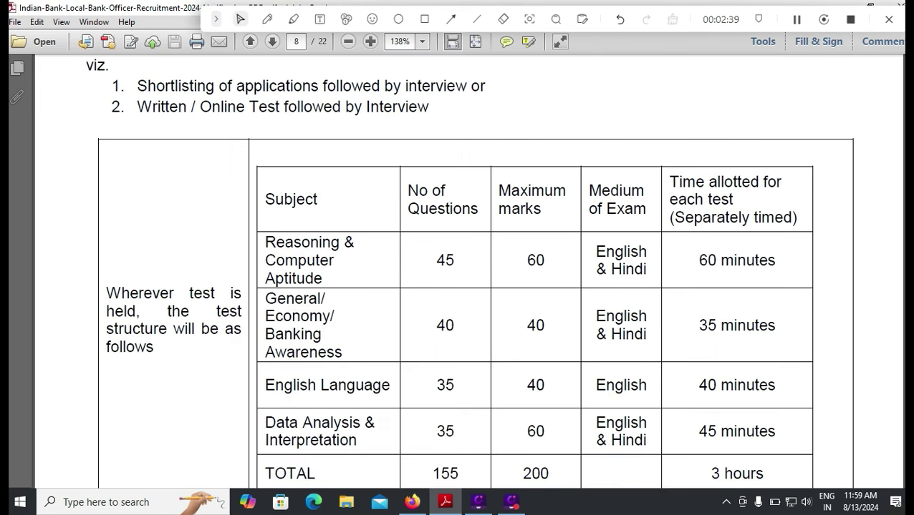
scroll(472, 272, down, 1)
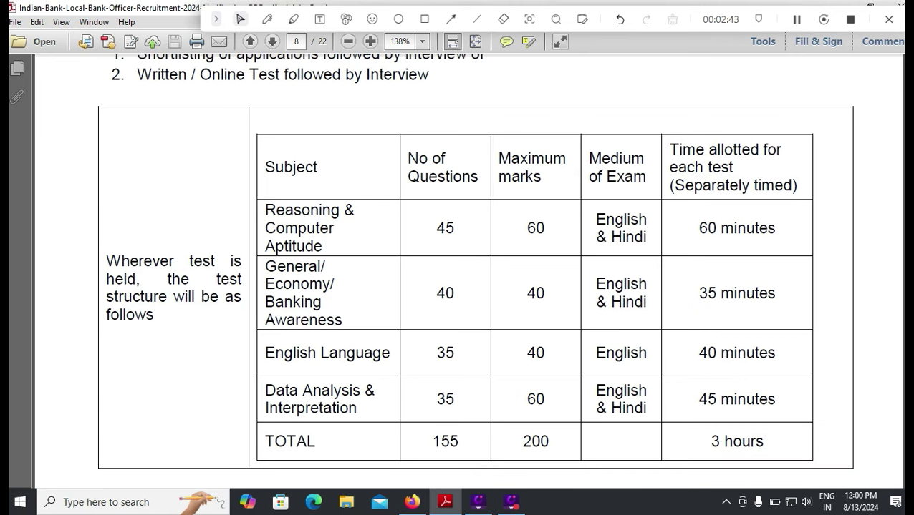
scroll(472, 273, down, 3)
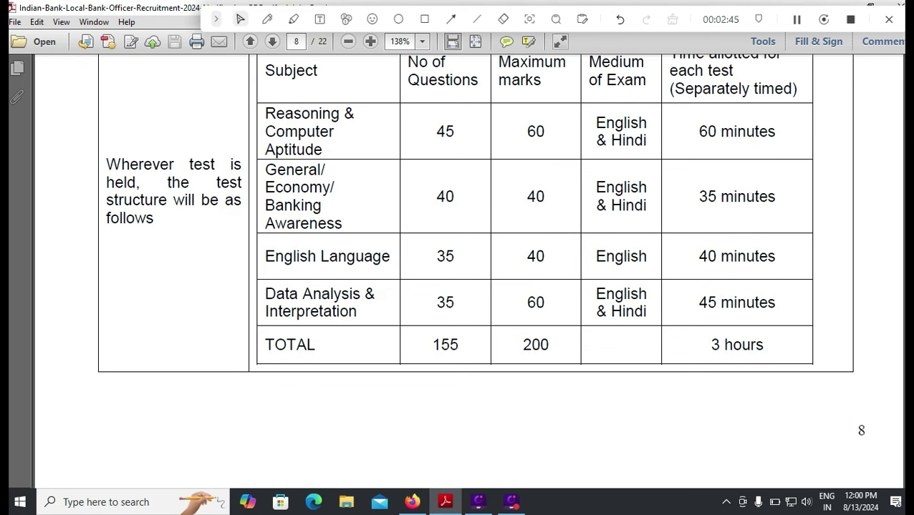
scroll(472, 272, up, 1)
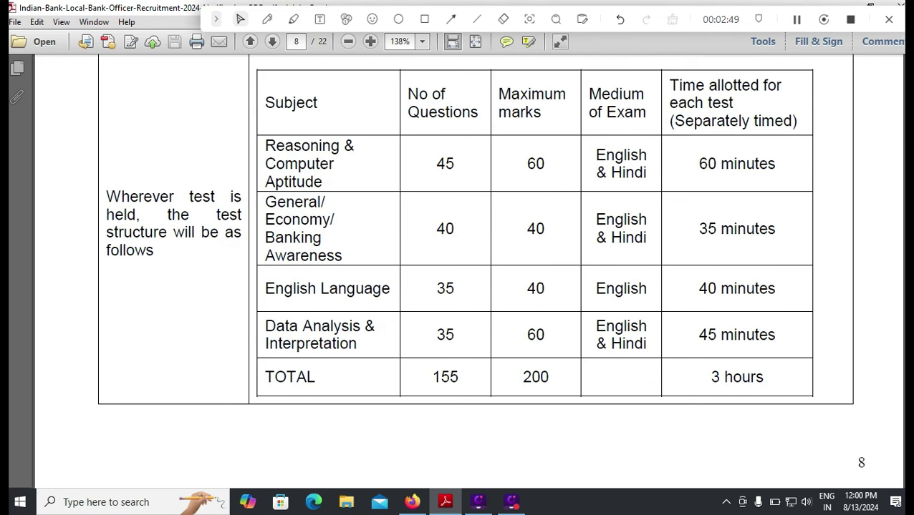
scroll(472, 272, down, 6)
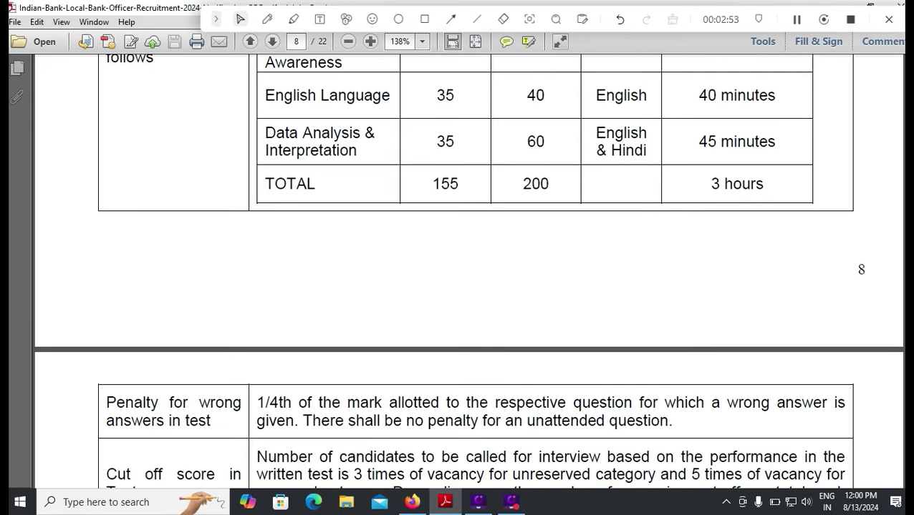
scroll(469, 272, down, 4)
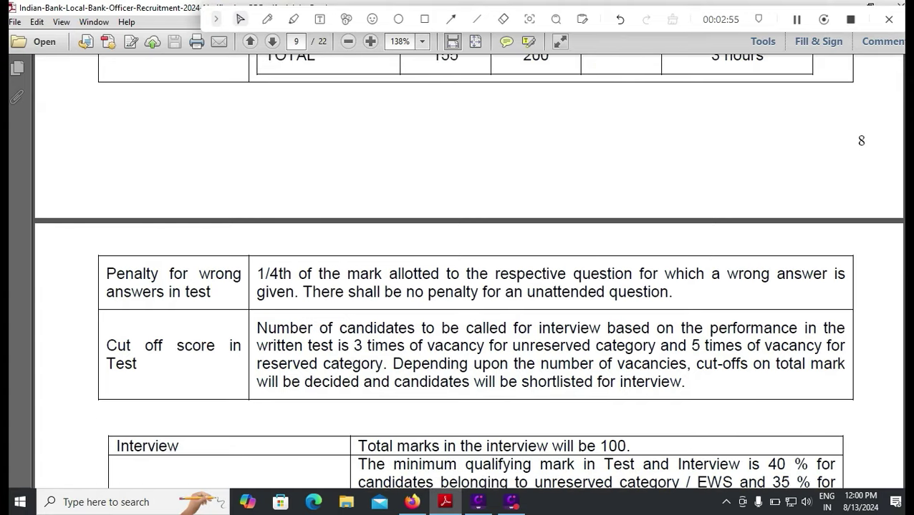
scroll(469, 273, down, 3)
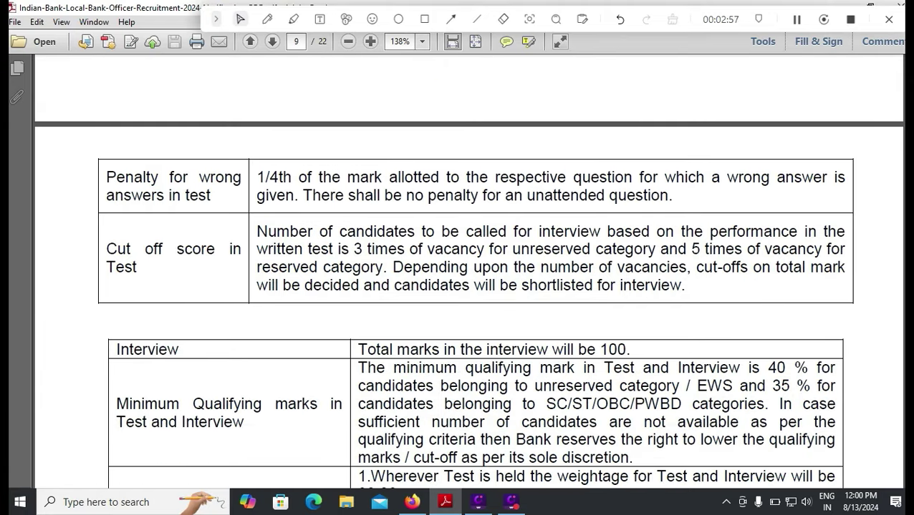
scroll(467, 272, down, 5)
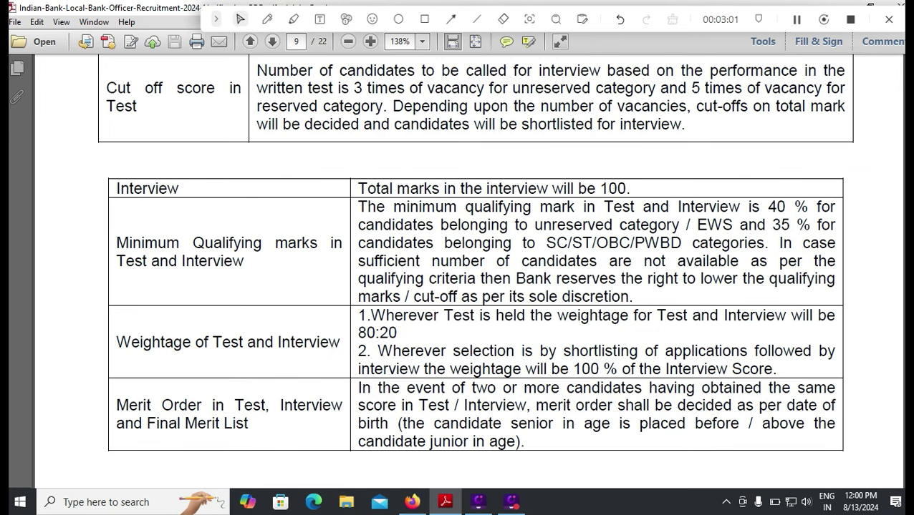
scroll(469, 272, down, 2)
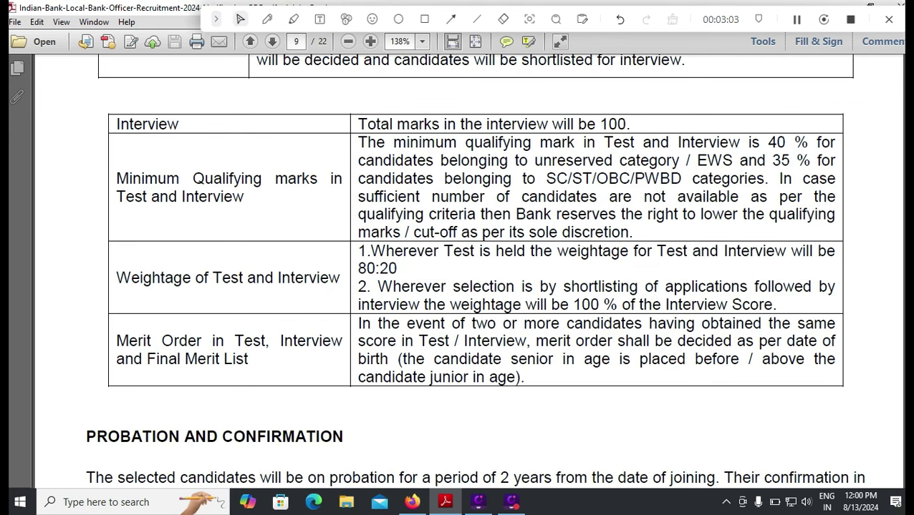
scroll(469, 273, down, 4)
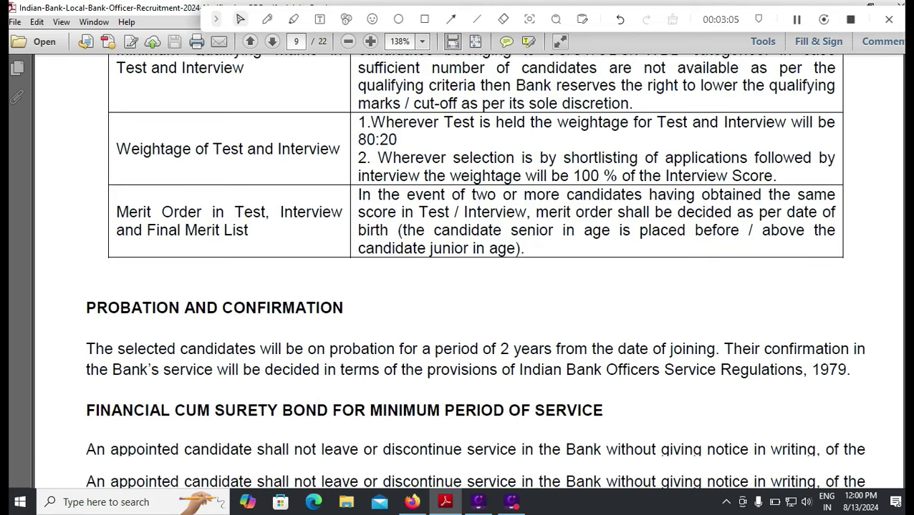
scroll(469, 272, down, 1)
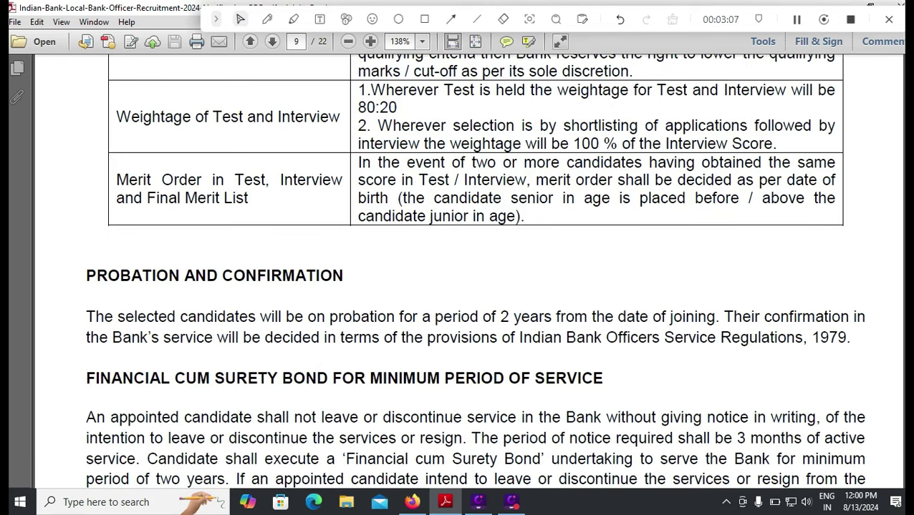
scroll(472, 272, down, 4)
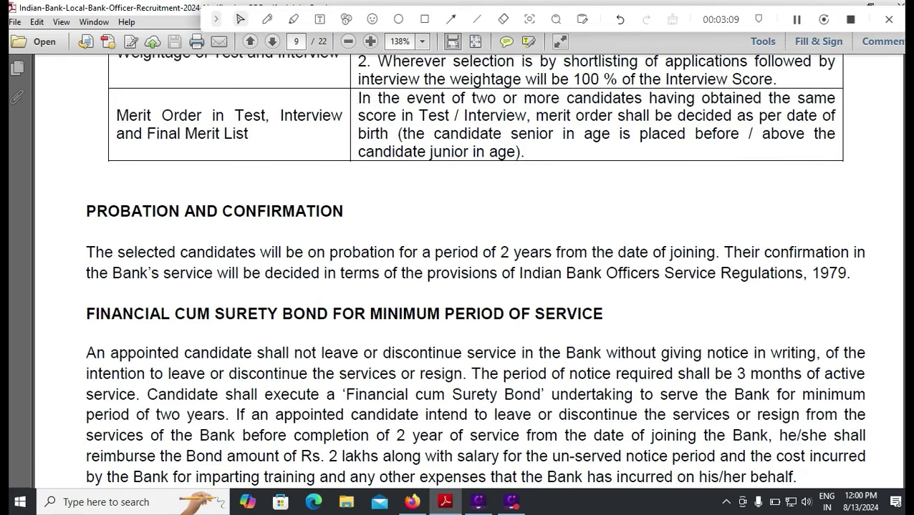
scroll(473, 272, down, 9)
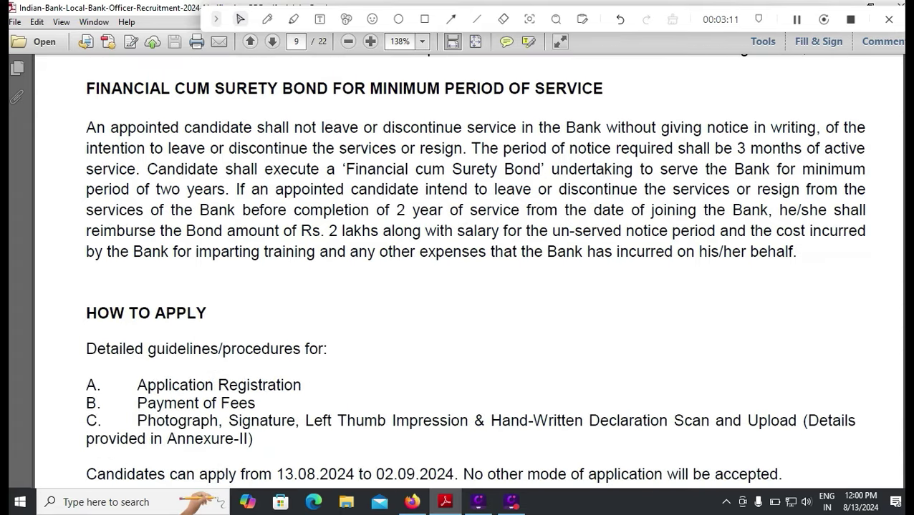
Search the notification for 'fee' to jump to the fees section
key(ctrl+f)
text(fee)
key(Return)
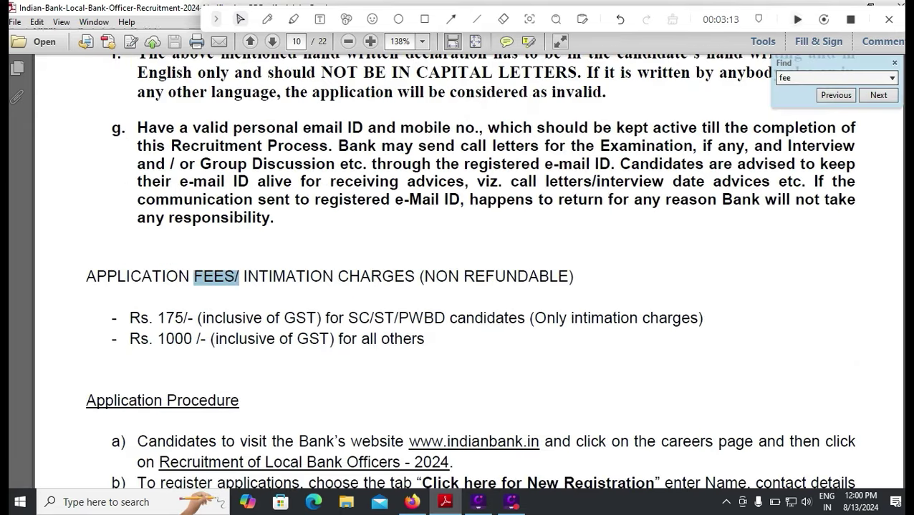
Underline the APPLICATION FEES heading and the Rs. 1000 fee in red
click(267, 19)
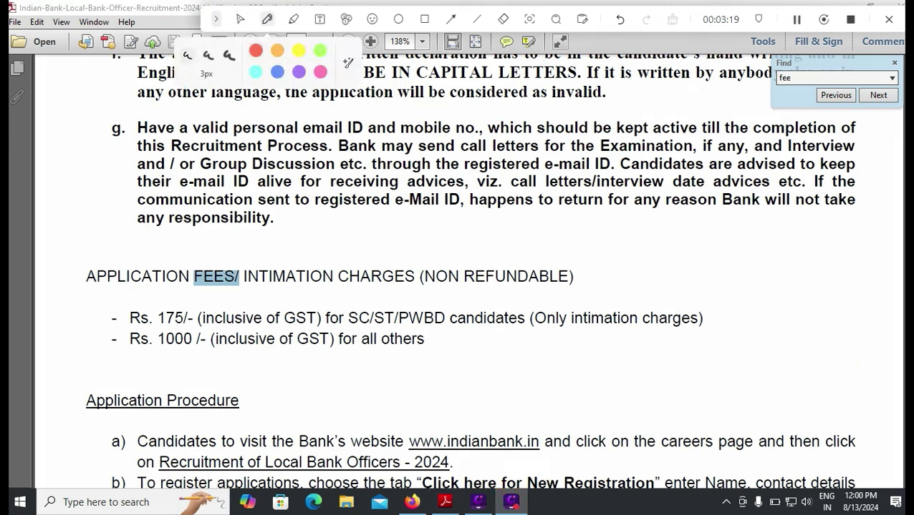
drag(95, 307, 169, 282)
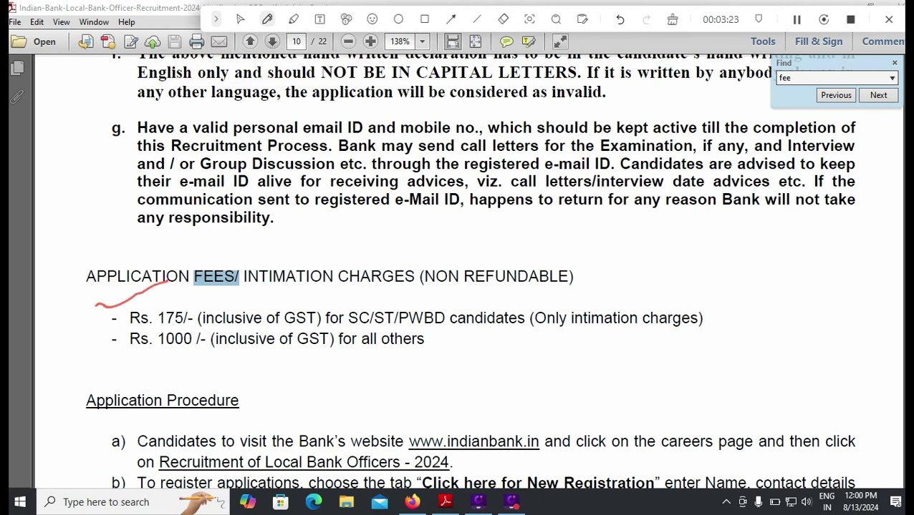
drag(120, 357, 222, 354)
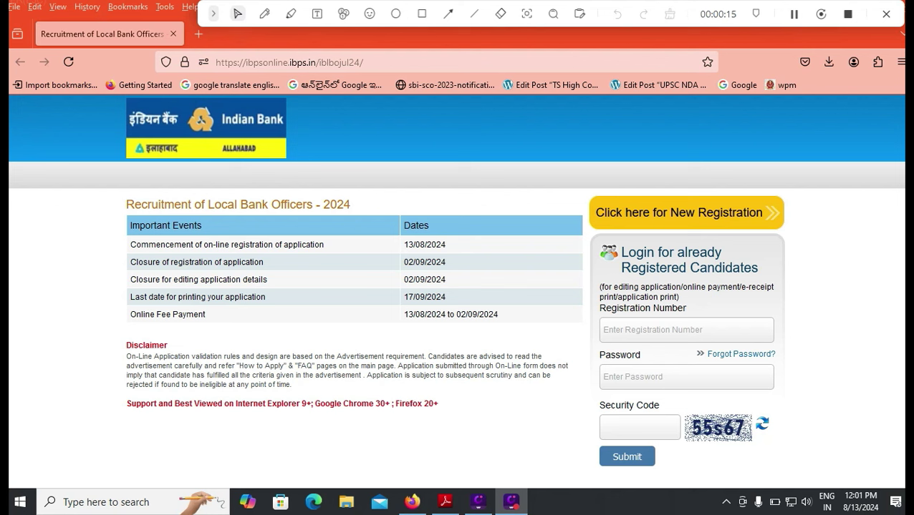
Draw a red rectangle around the 'Click here for New Registration' link
click(422, 14)
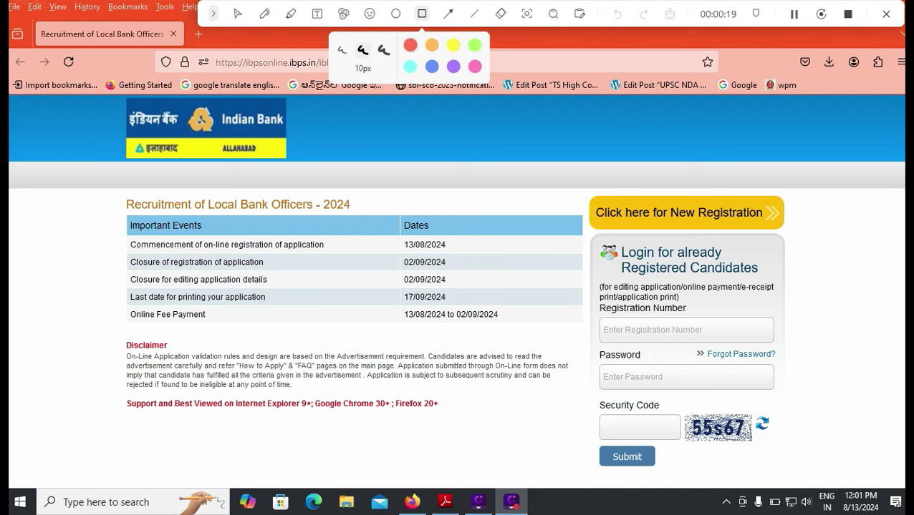
mouse_move(577, 192)
mouse_down()
mouse_move(583, 222)
mouse_move(806, 238)
mouse_move(791, 237)
mouse_up()
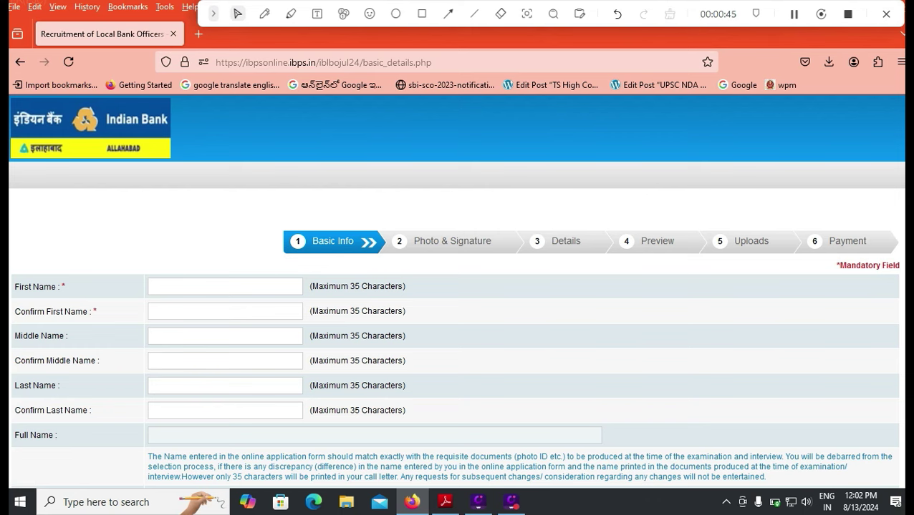
Review the entered names, selecting the middle, last, full and first names to point them out
scroll(457, 300, down, 3)
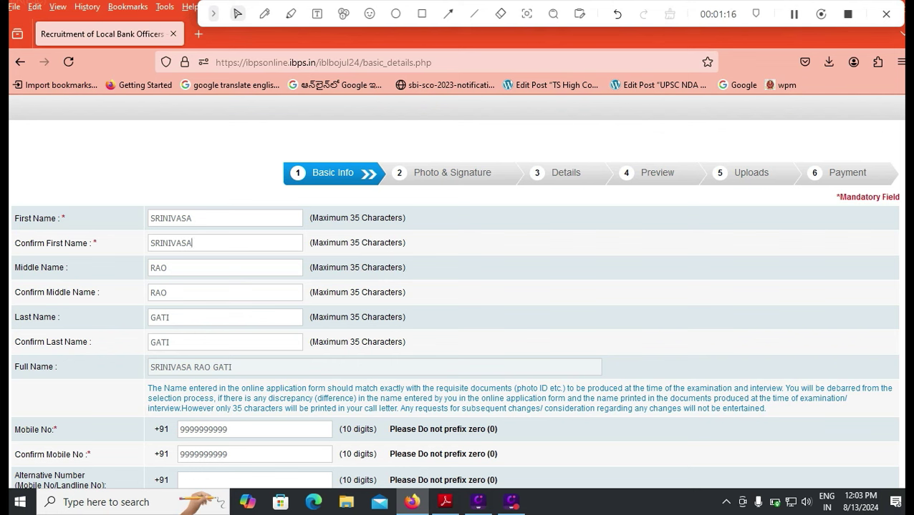
click(167, 267)
click(167, 292)
click(169, 342)
drag(231, 367, 150, 368)
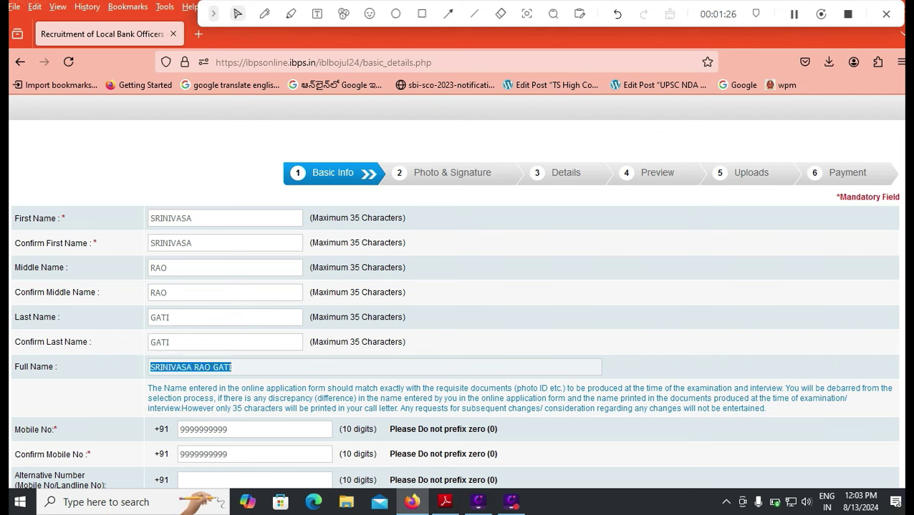
double_click(170, 218)
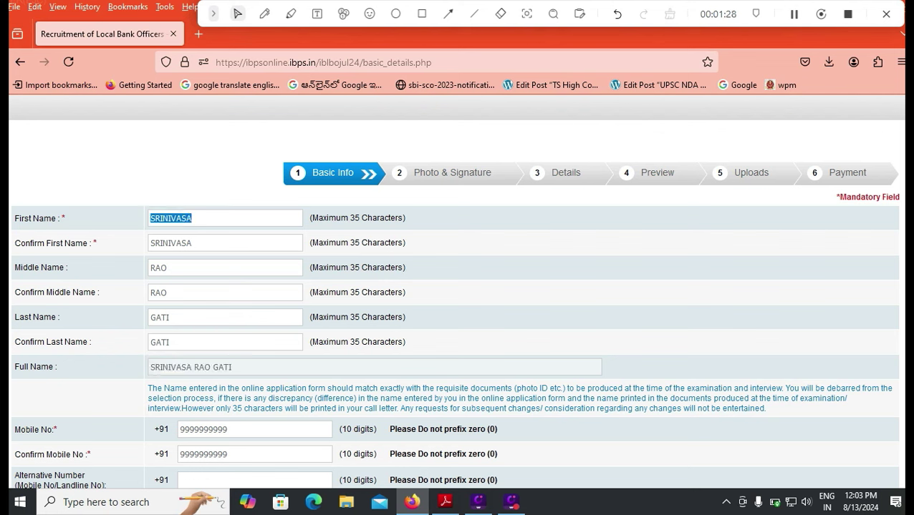
click(170, 218)
double_click(171, 244)
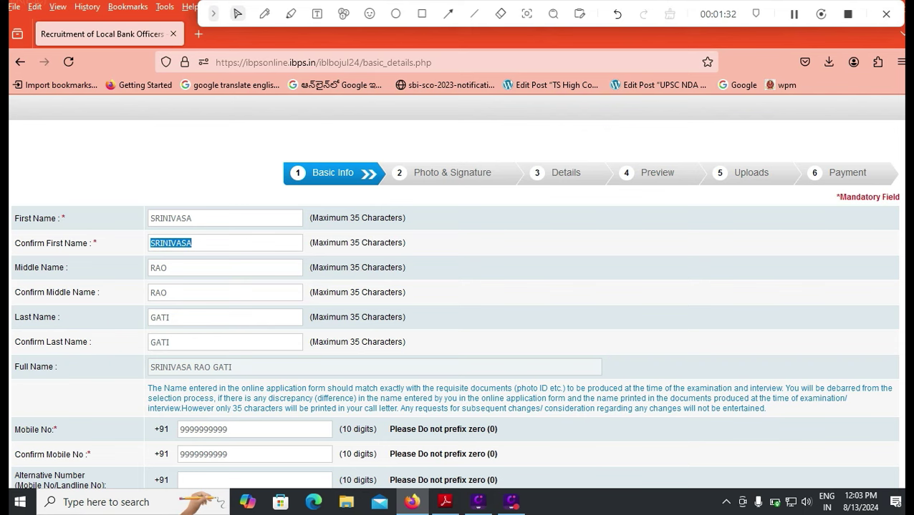
Select the mobile number and its confirmation to compare them
scroll(456, 292, down, 3)
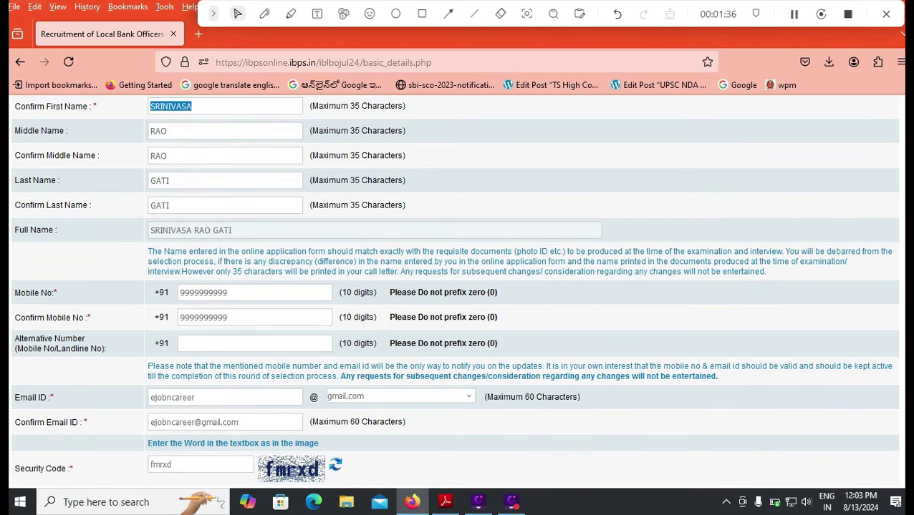
double_click(203, 293)
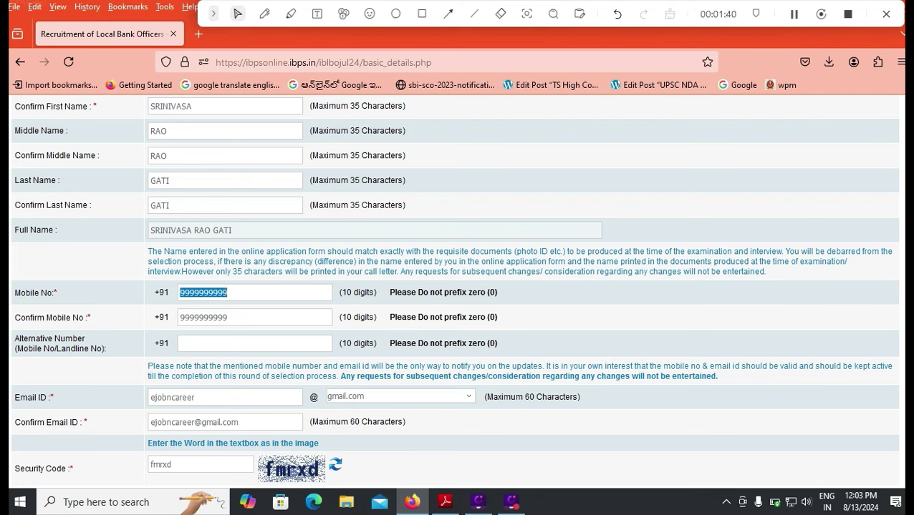
double_click(203, 317)
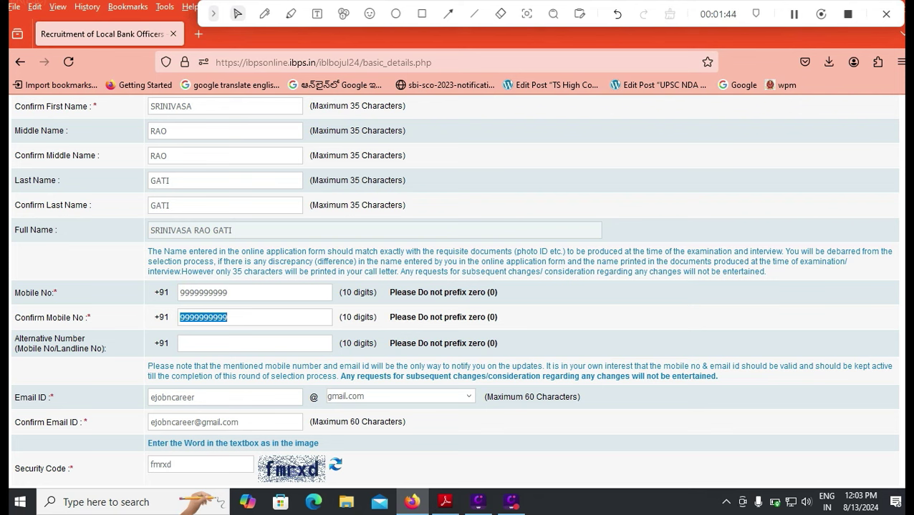
click(204, 343)
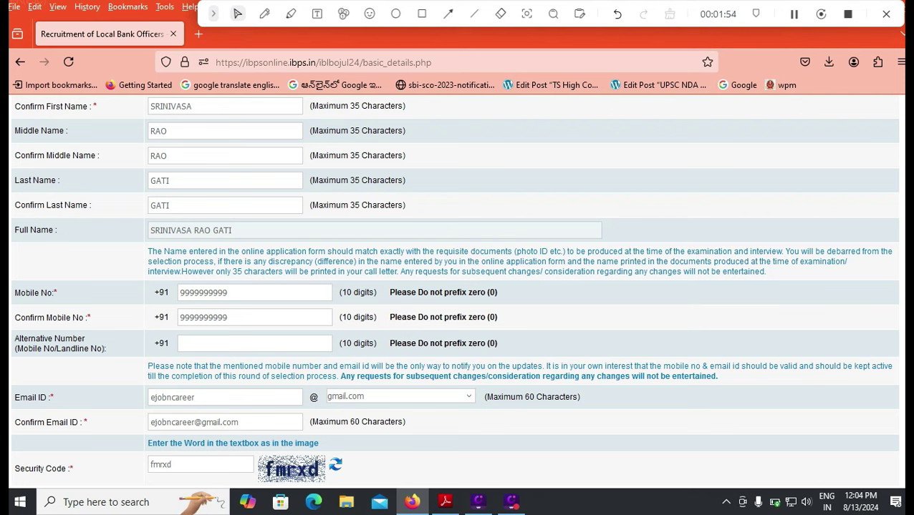
Keep gmail.com as the email domain after browsing the domain list
key(ctrl+a)
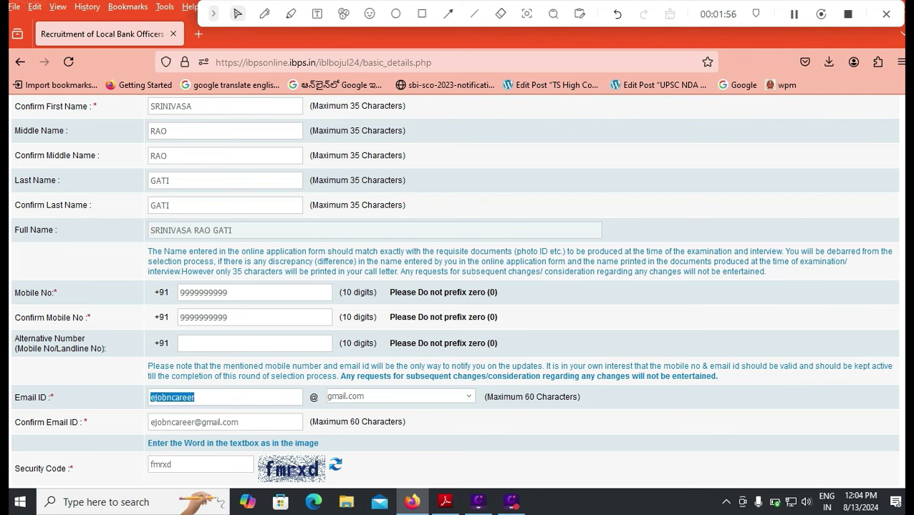
key(Tab)
key(alt+Down)
key(Down)
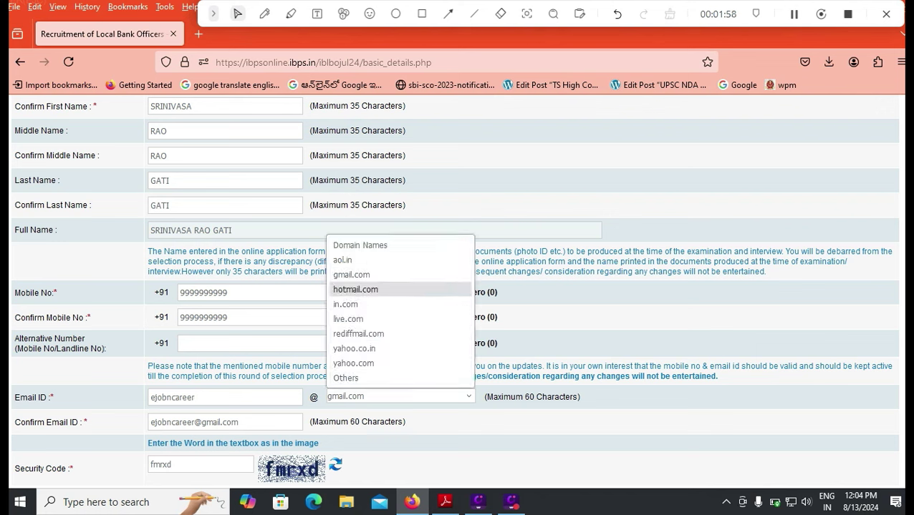
key(Up)
key(Down)
key(Down)
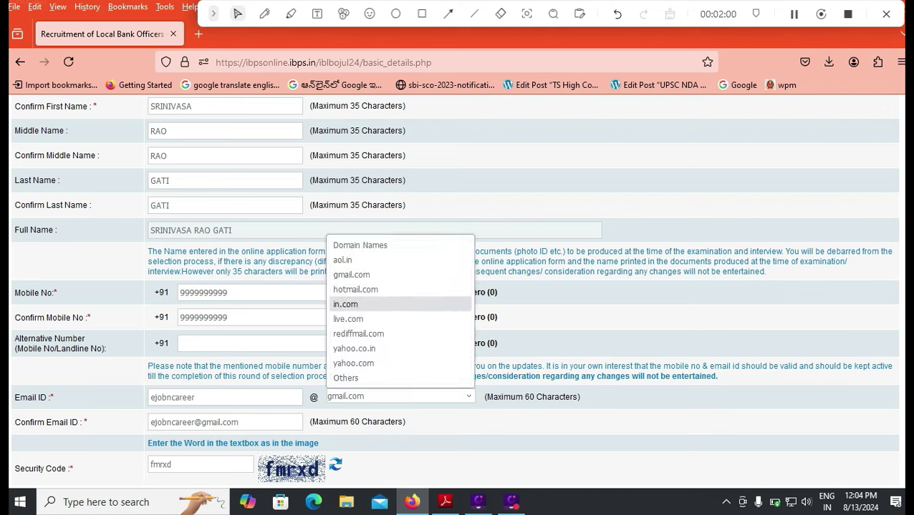
click(230, 423)
double_click(230, 422)
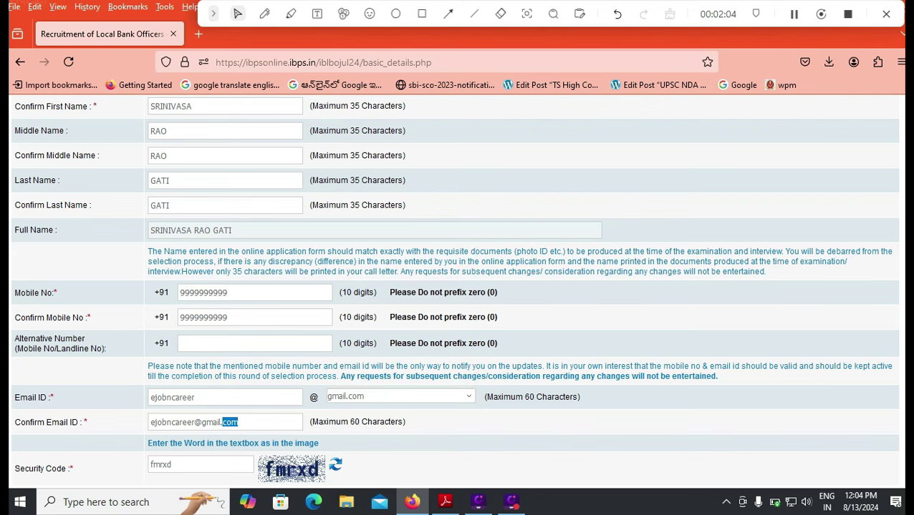
Select the security code, box Save & Next in red, and save the basic details
scroll(455, 291, down, 2)
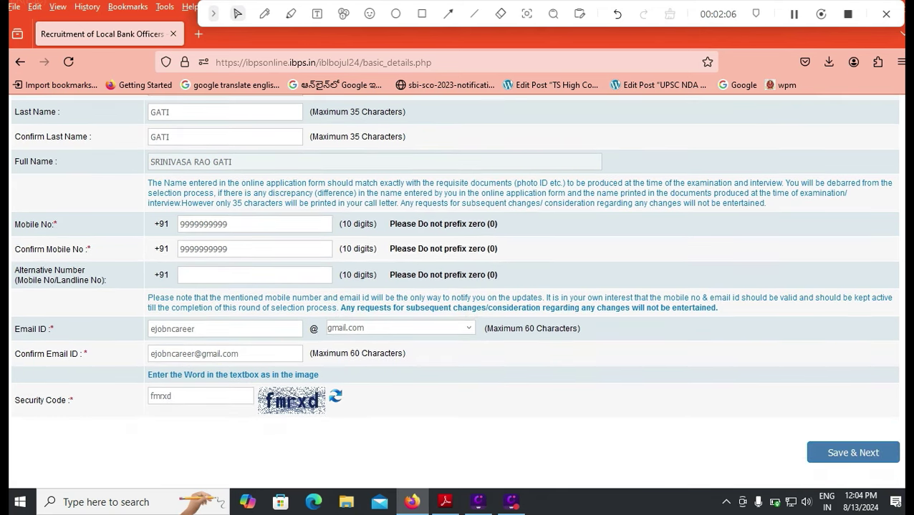
double_click(160, 396)
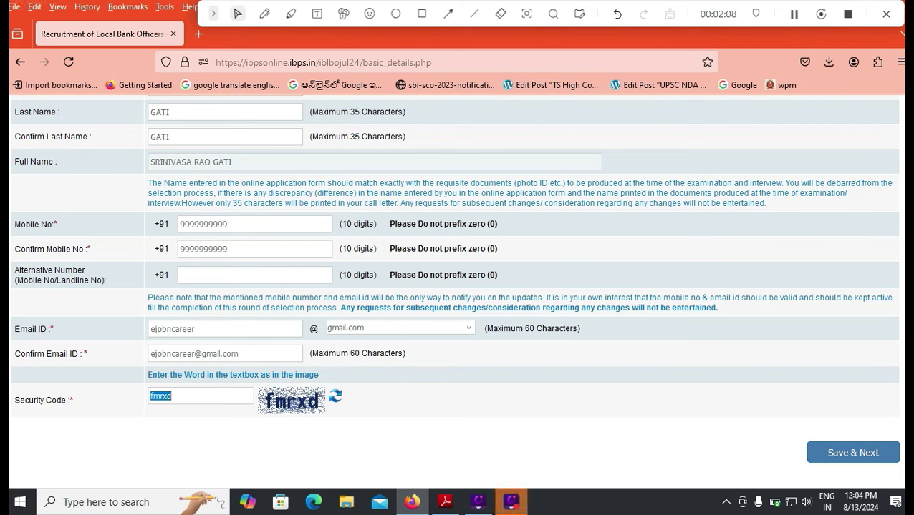
click(422, 14)
mouse_move(785, 431)
mouse_down()
mouse_move(882, 476)
mouse_move(903, 474)
mouse_up()
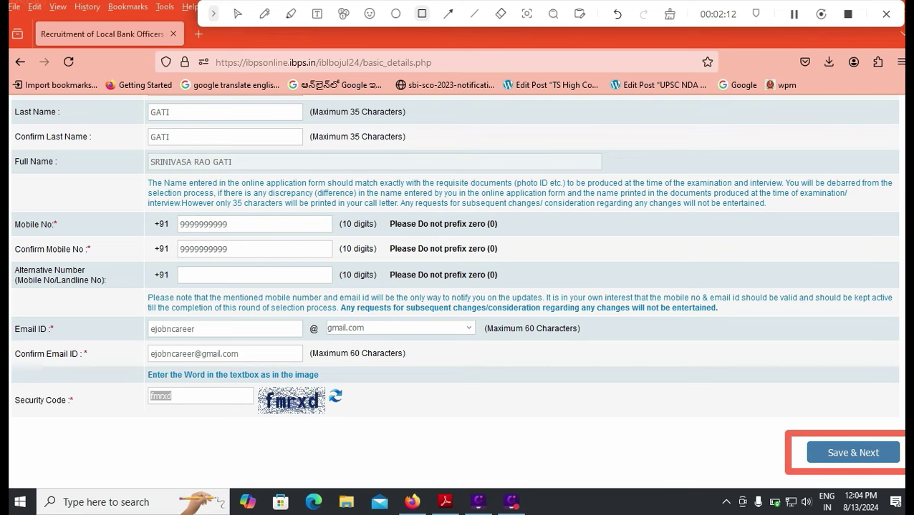
click(853, 452)
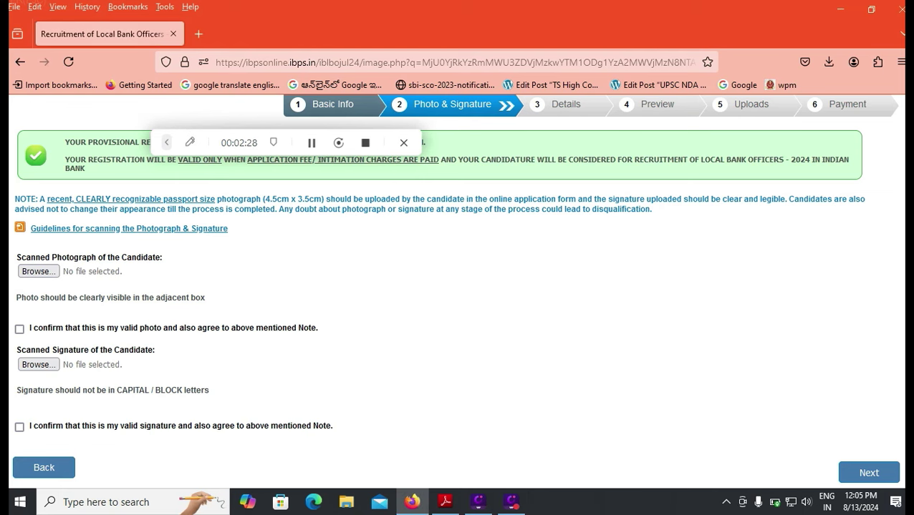
Cancel the photo file picker, then tick the photo and signature 'I confirm' declarations
click(39, 272)
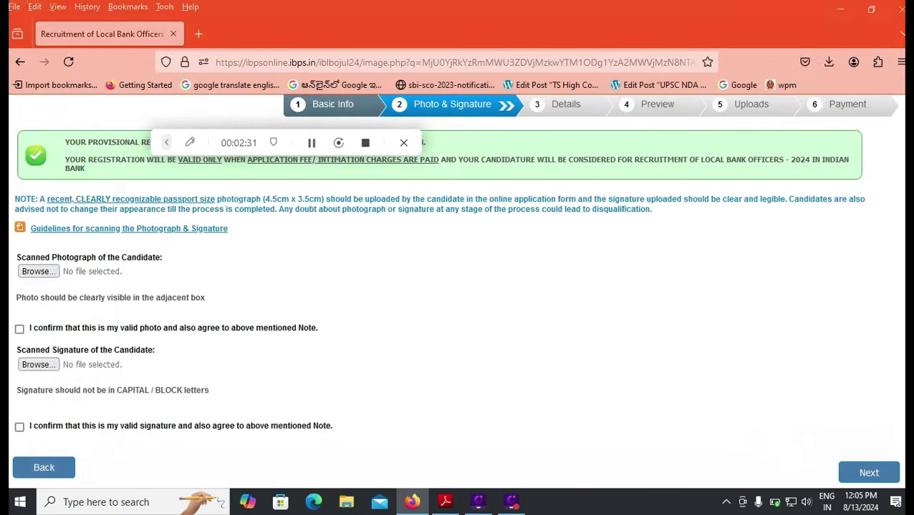
click(901, 10)
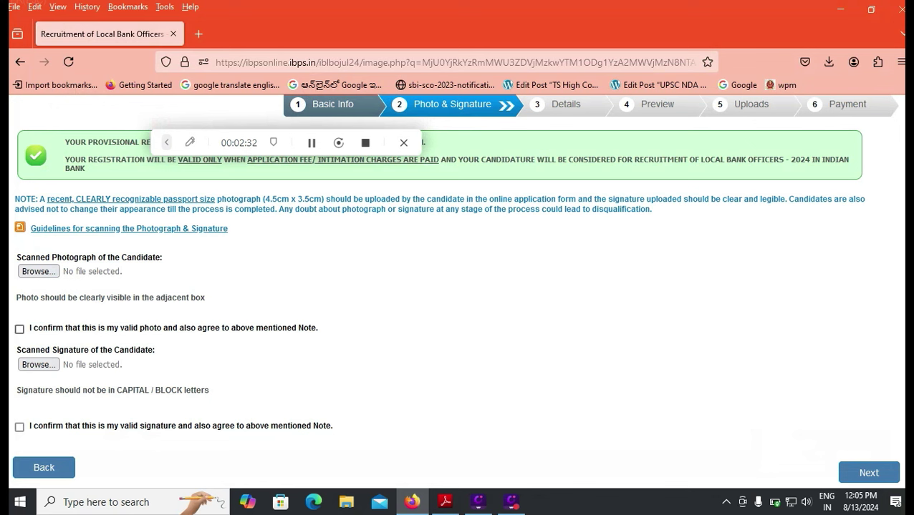
click(19, 328)
click(19, 426)
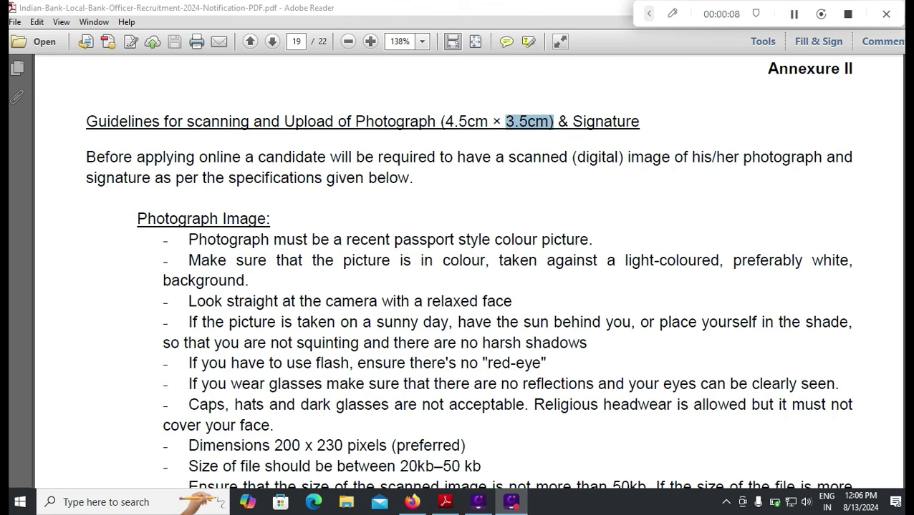
Mark the 20kb–50kb photo limit, Black Ink signature rule and 10kb–20kb signature size
drag(400, 467, 481, 467)
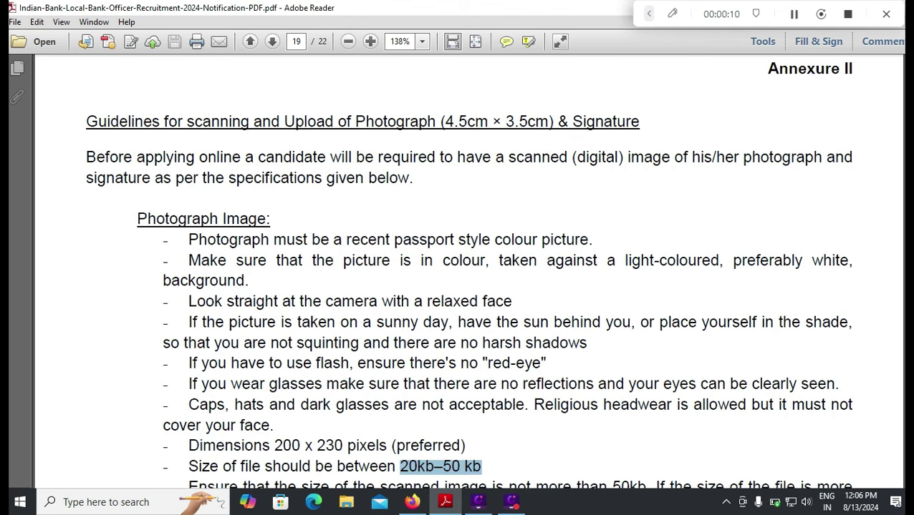
scroll(468, 274, down, 2)
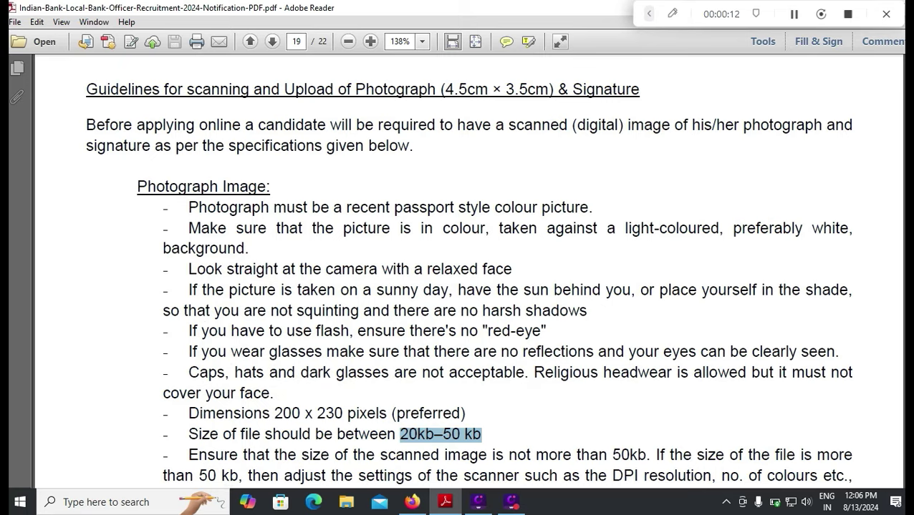
scroll(468, 275, down, 2)
scroll(467, 275, down, 2)
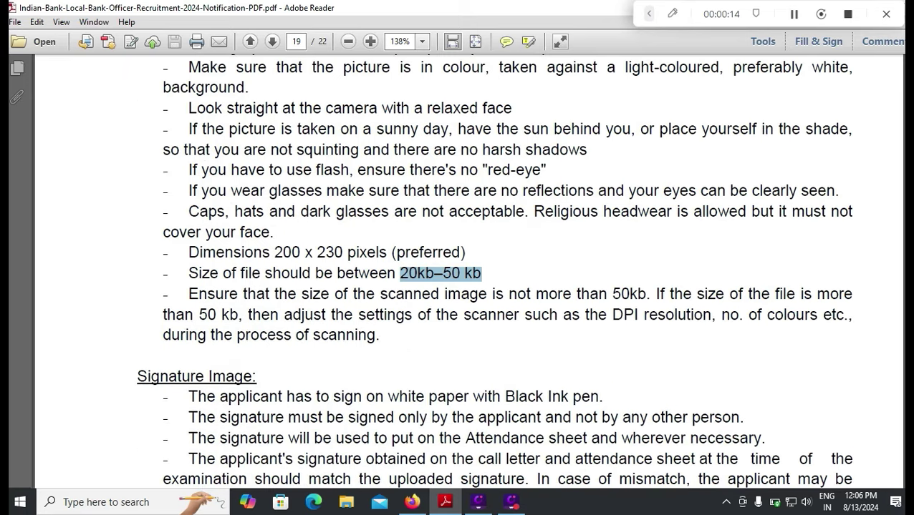
drag(504, 397, 603, 397)
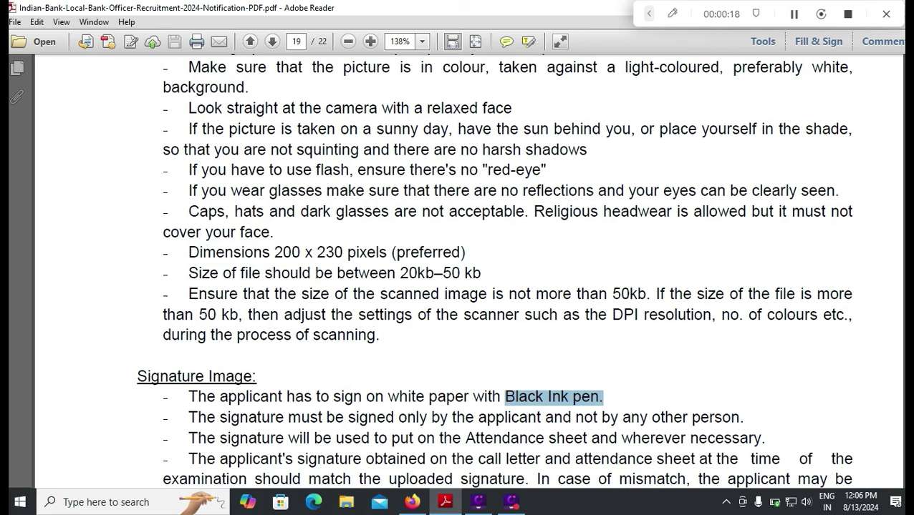
scroll(494, 272, down, 1)
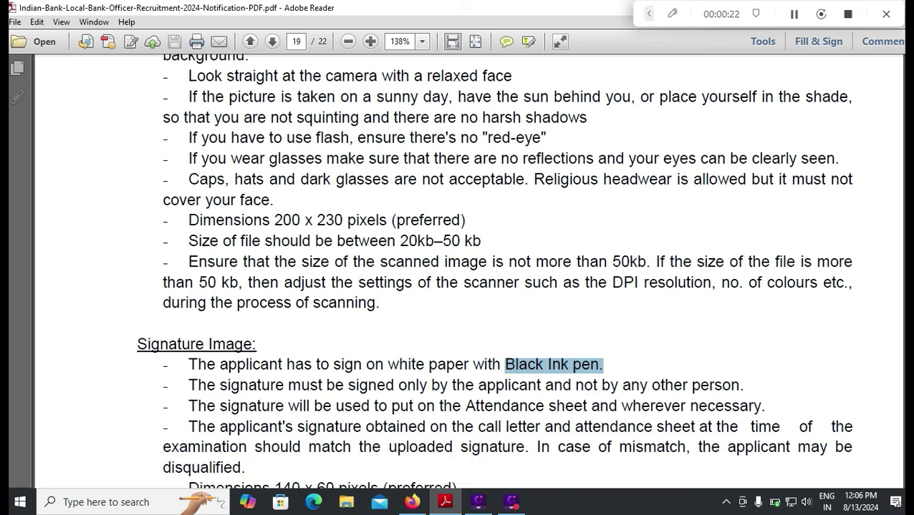
scroll(494, 273, down, 3)
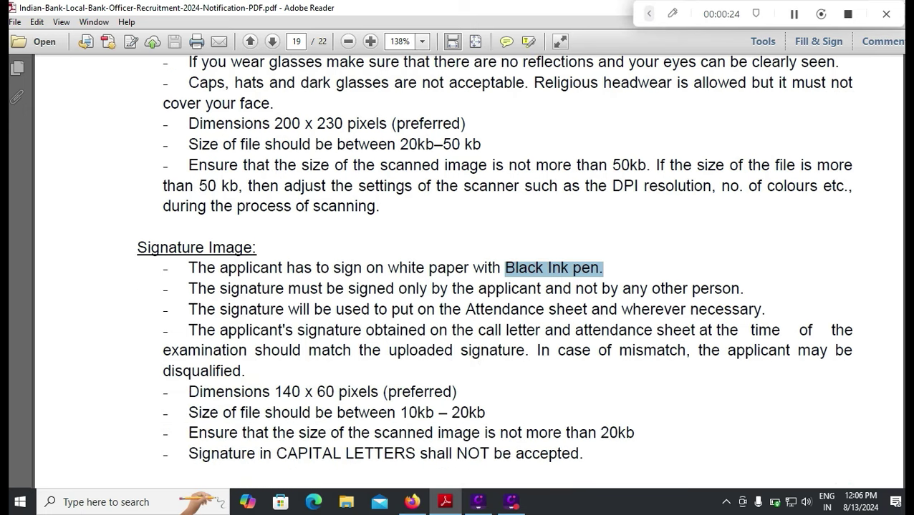
drag(486, 413, 163, 412)
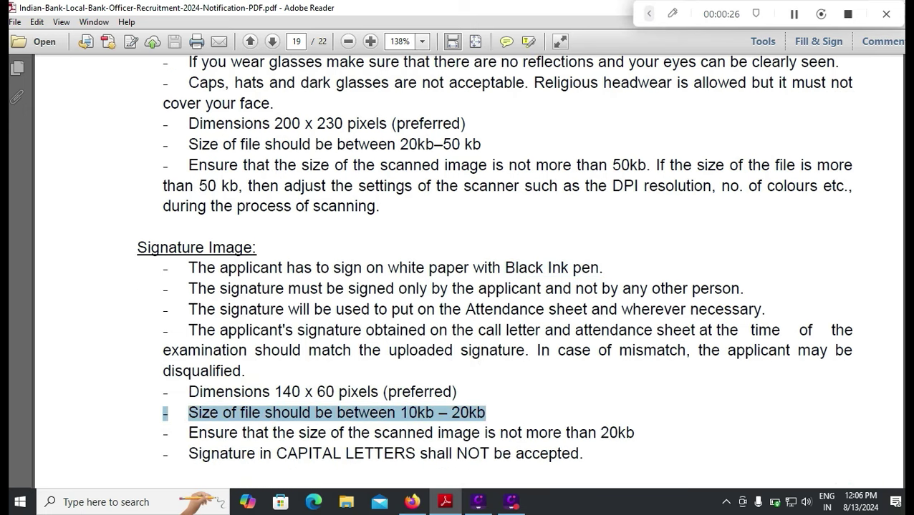
key(alt+Tab)
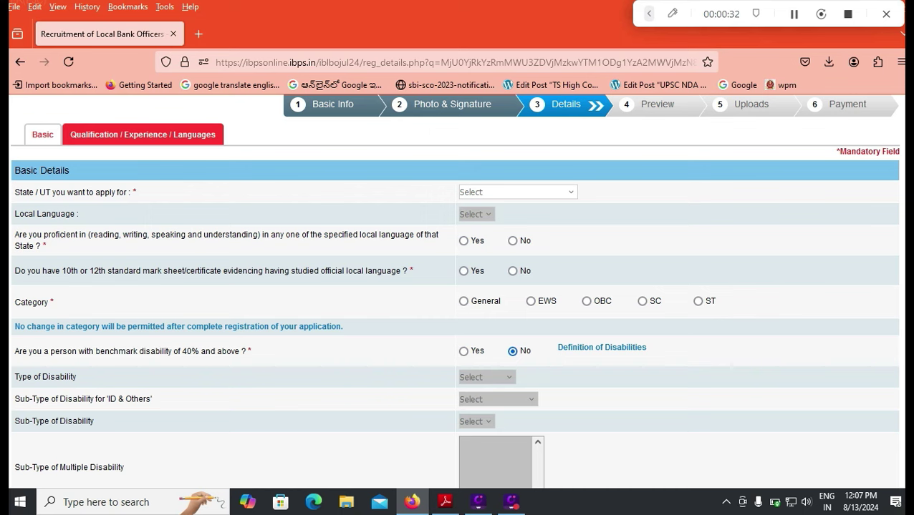
Choose Andhra Pradesh & Telangana, Telugu as local language, and Yes for proficiency
scroll(455, 292, up, 2)
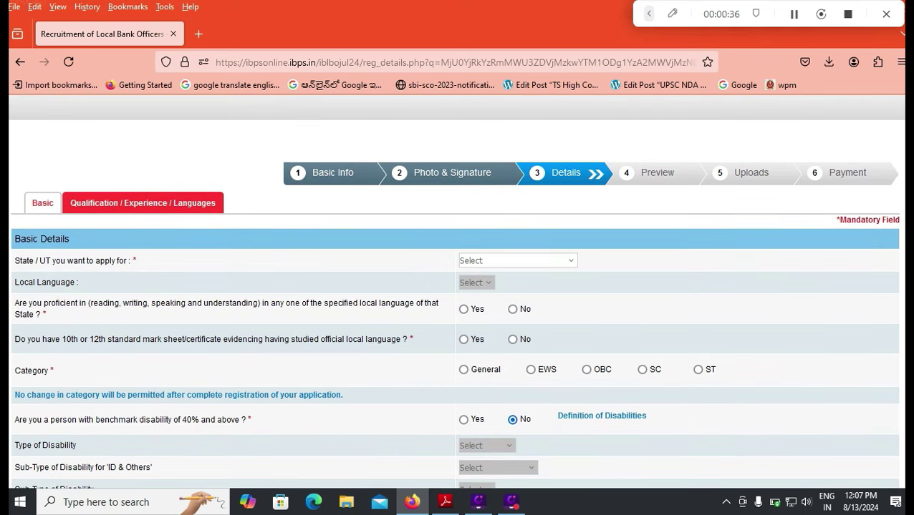
click(517, 261)
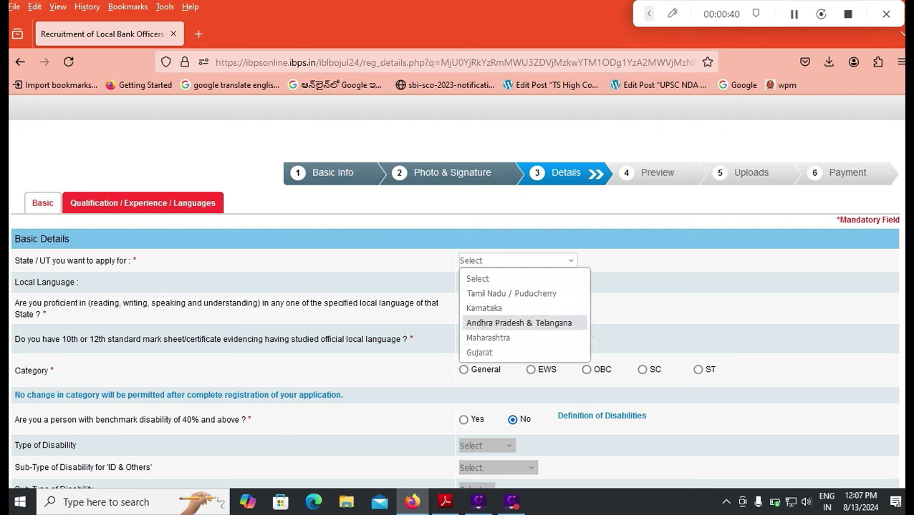
click(518, 323)
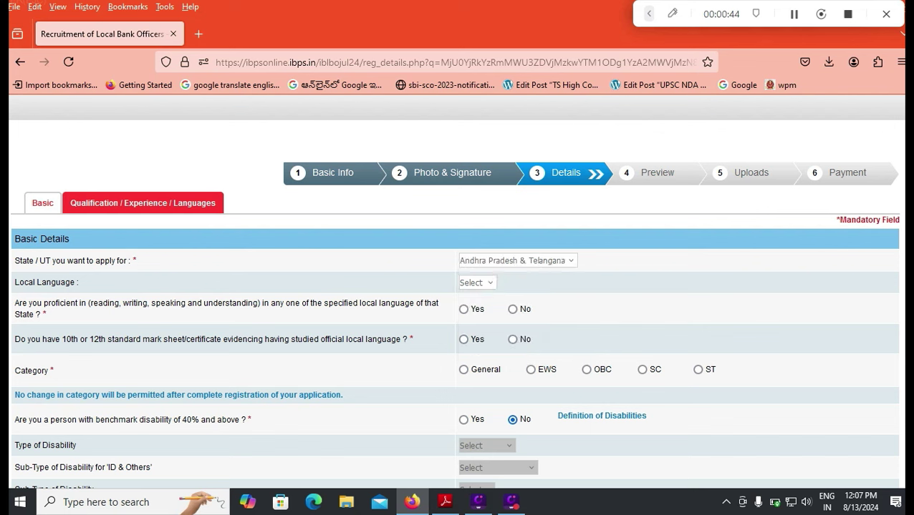
click(478, 283)
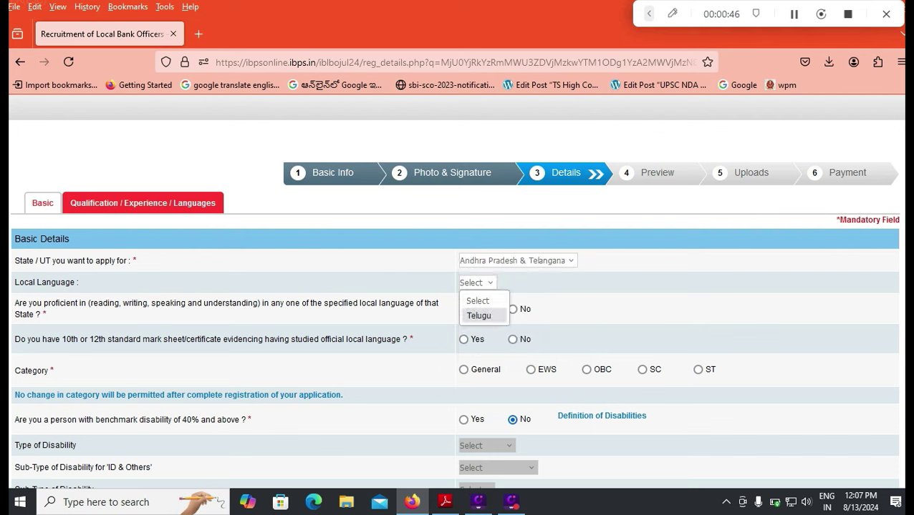
click(479, 316)
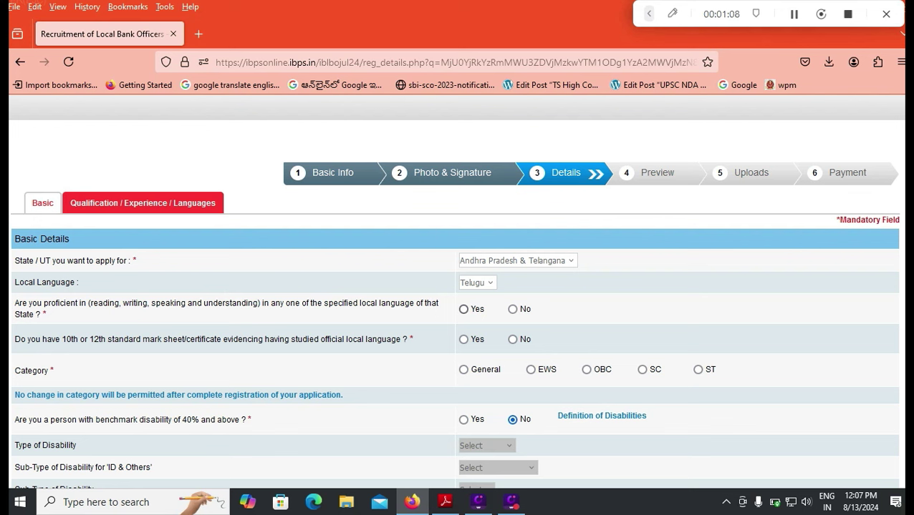
click(463, 310)
Answer Yes to the local-language mark sheet question and choose SC as the category
click(463, 339)
click(642, 369)
key(Return)
Further down the form, answer No to the 1984 riots family-member question
scroll(457, 286, down, 2)
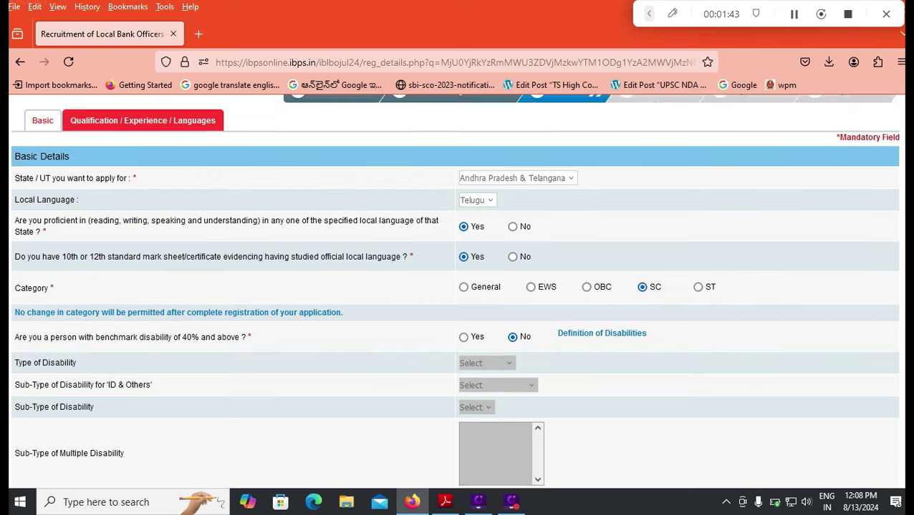
scroll(455, 292, down, 3)
scroll(454, 292, down, 3)
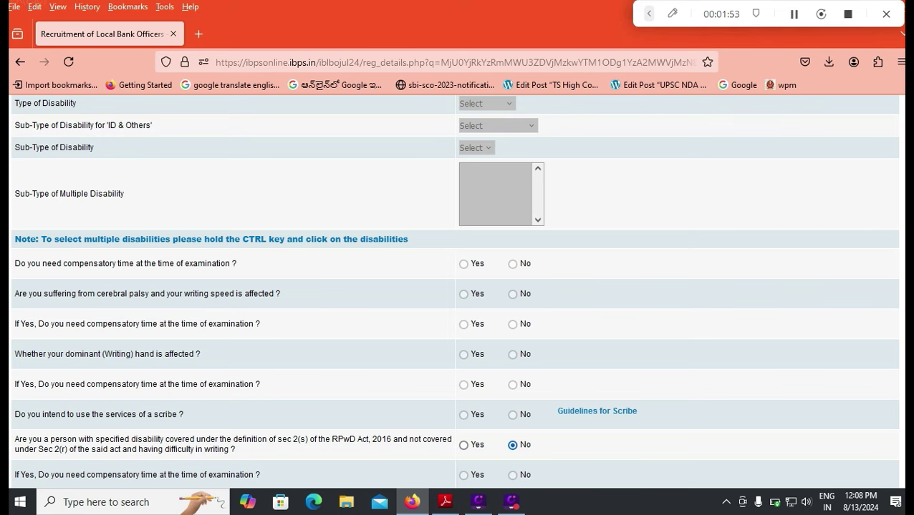
scroll(458, 286, down, 3)
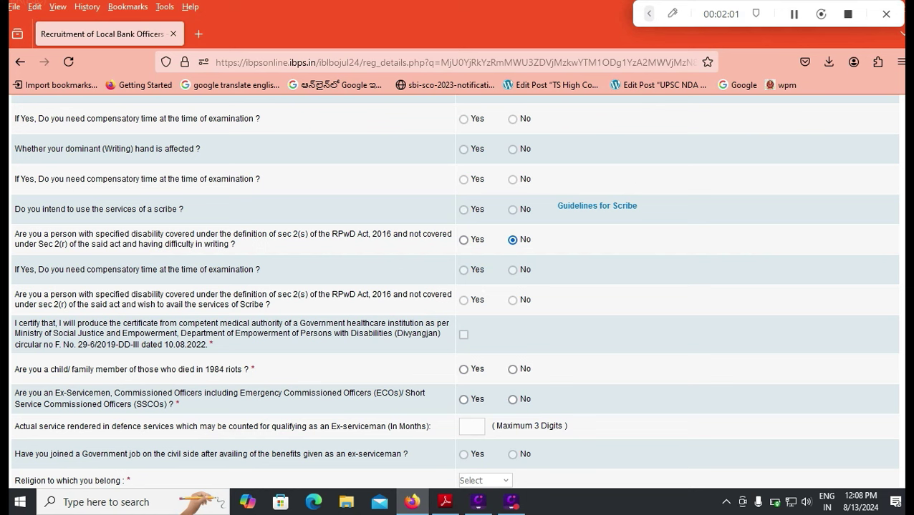
click(512, 370)
Answer No for ex-servicemen and religious minority, with religion Hindu and nationality Indian
click(512, 399)
scroll(455, 287, down, 2)
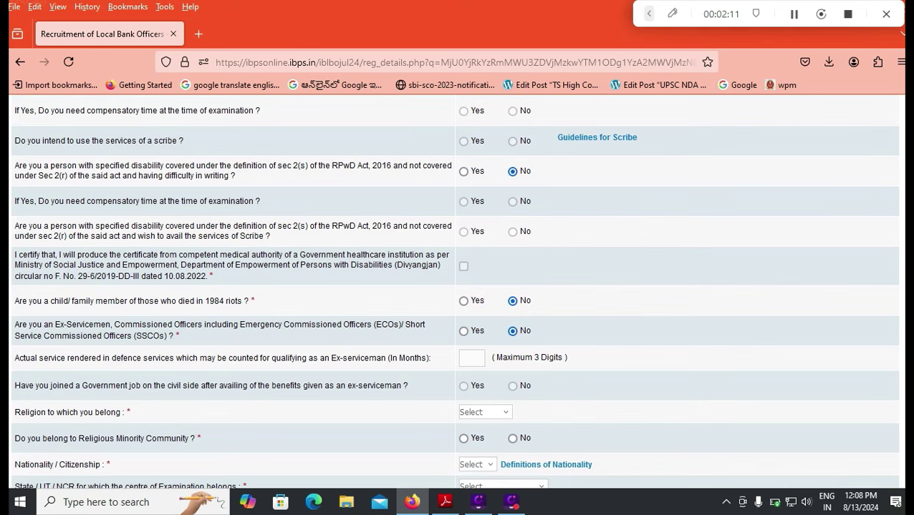
click(484, 413)
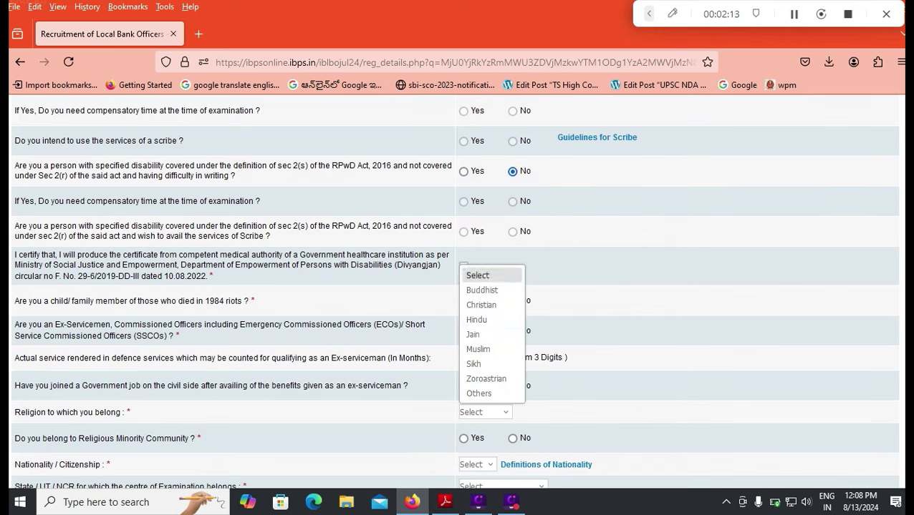
key(Return)
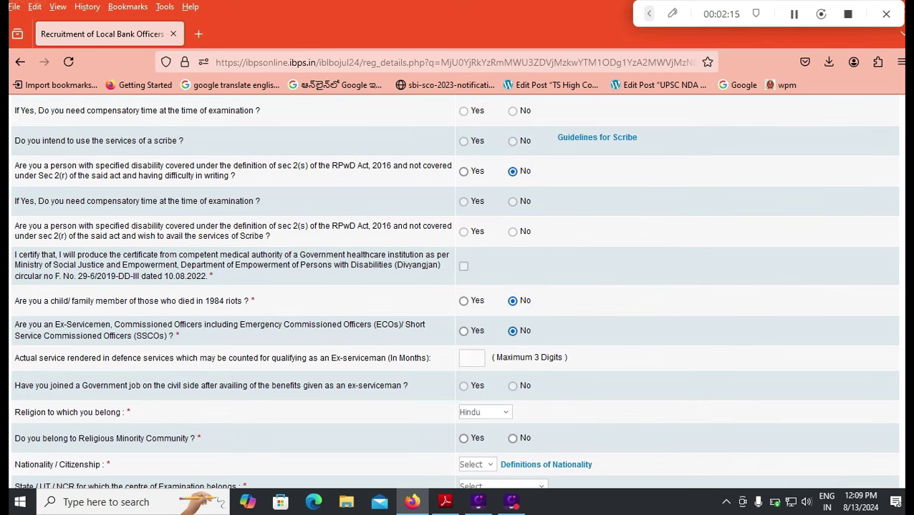
scroll(457, 287, down, 2)
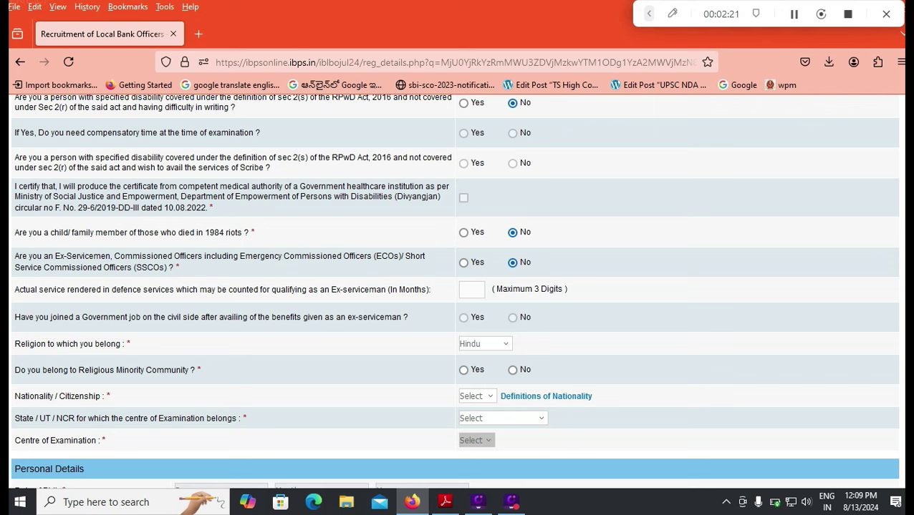
click(512, 370)
click(477, 396)
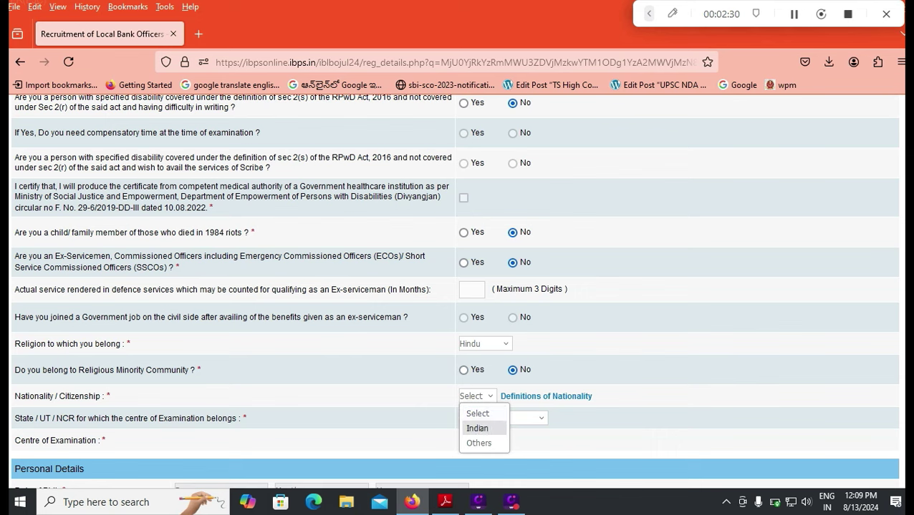
click(474, 427)
After comparing Telangana's centres, set exam state Andhra Pradesh and centre Vijaywada/Guntur
scroll(454, 286, down, 2)
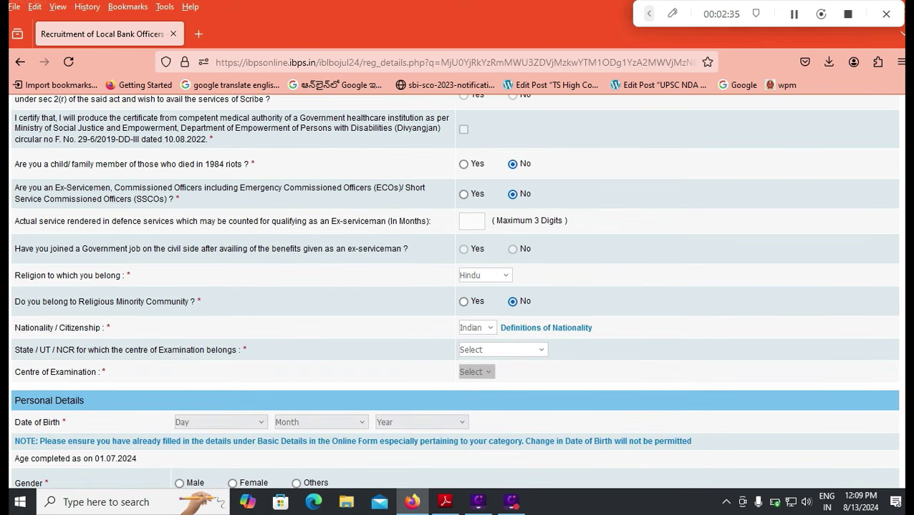
click(502, 350)
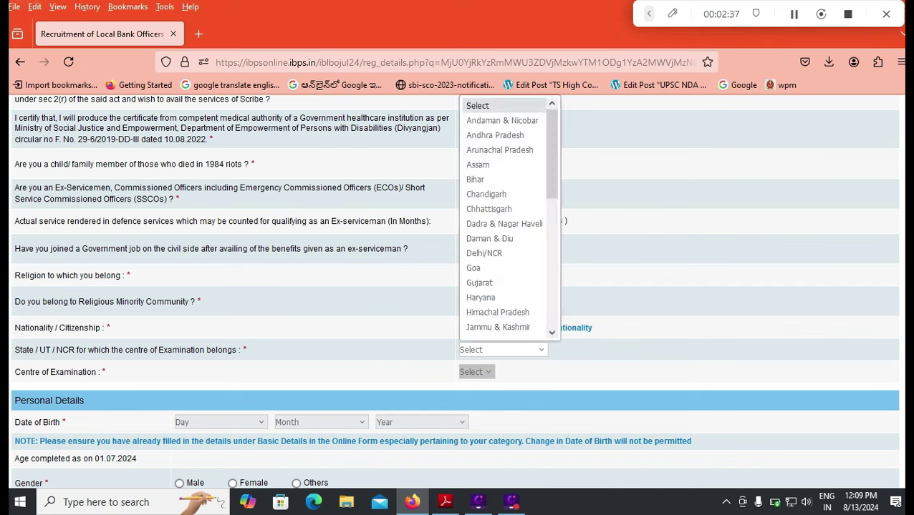
click(495, 136)
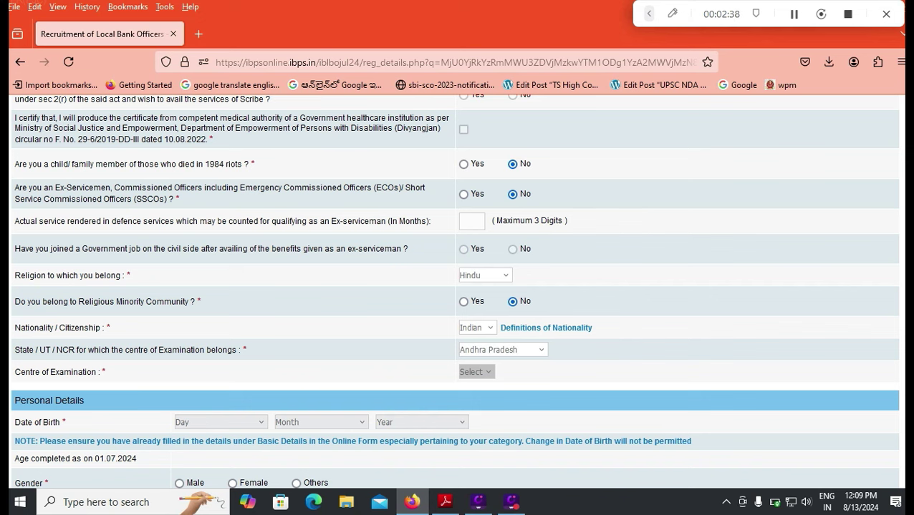
click(498, 373)
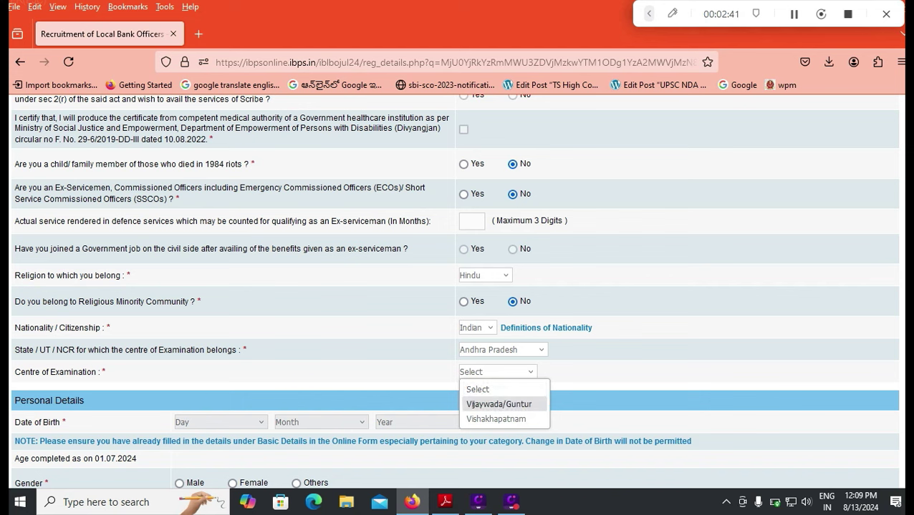
click(502, 350)
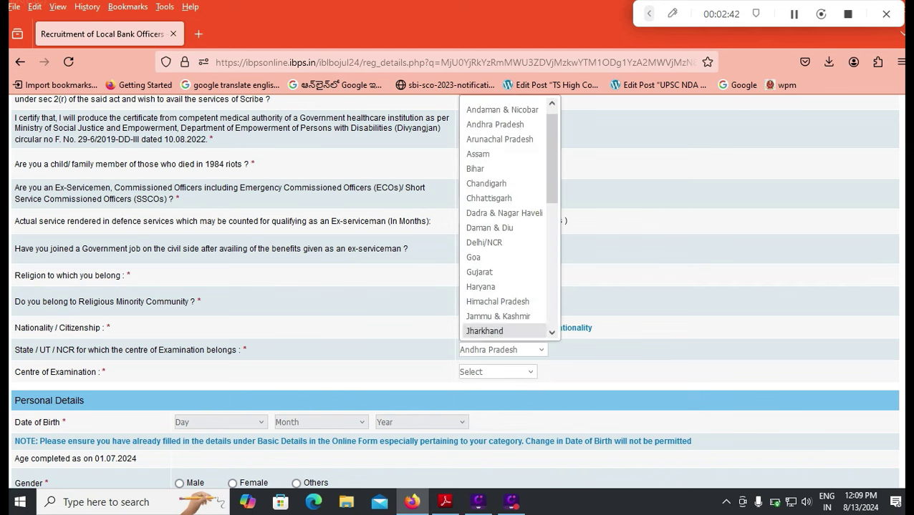
scroll(505, 215, down, 6)
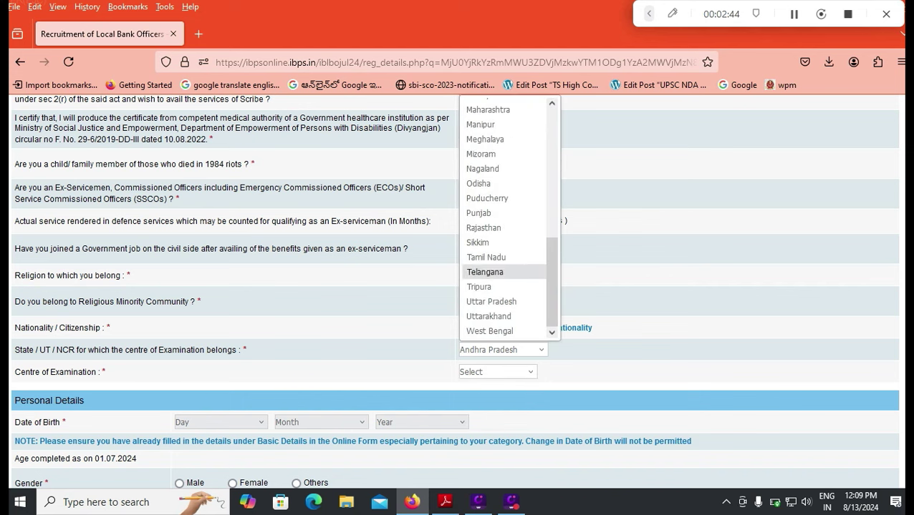
click(484, 272)
click(496, 372)
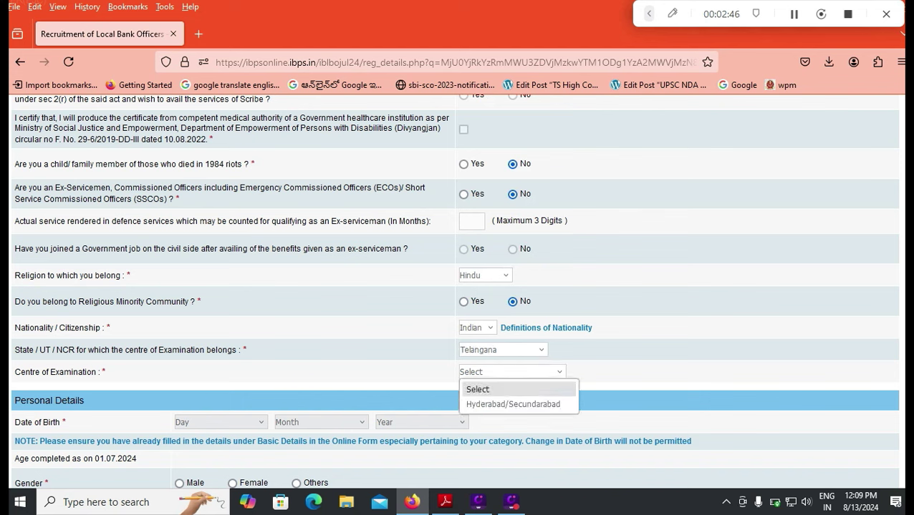
click(501, 349)
scroll(505, 215, up, 5)
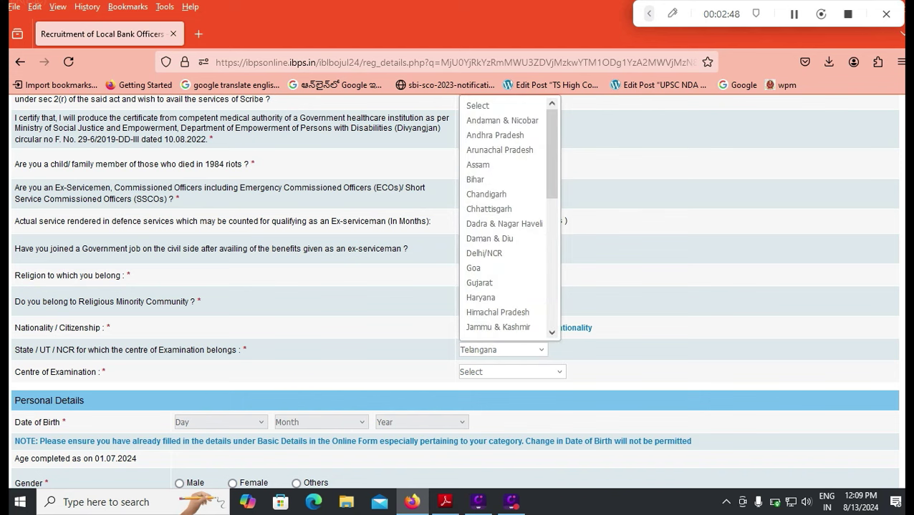
click(494, 135)
click(496, 372)
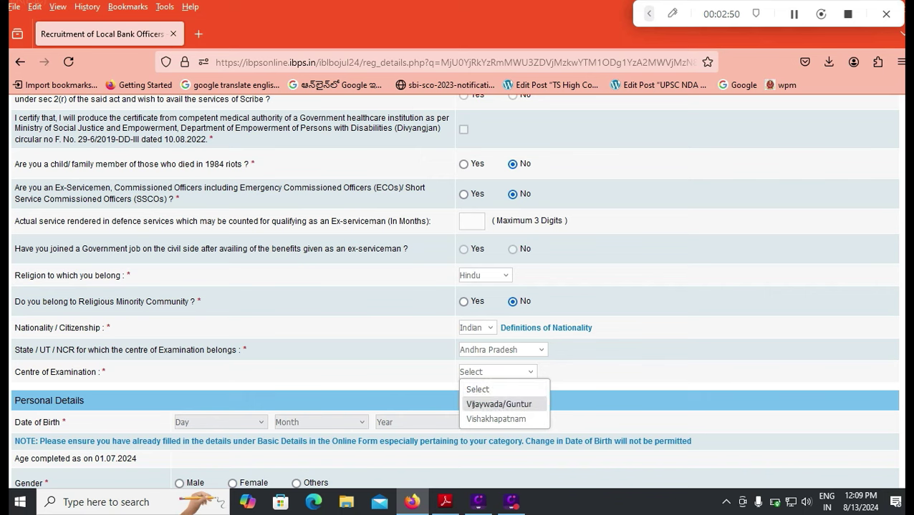
click(499, 404)
scroll(454, 291, down, 3)
Set the date of birth to 01 January 2000
click(219, 285)
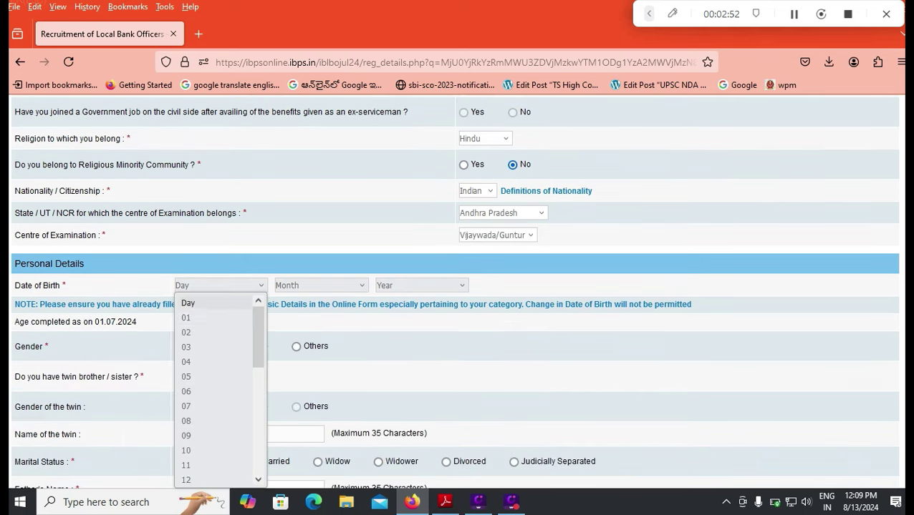
click(186, 317)
click(321, 284)
click(321, 285)
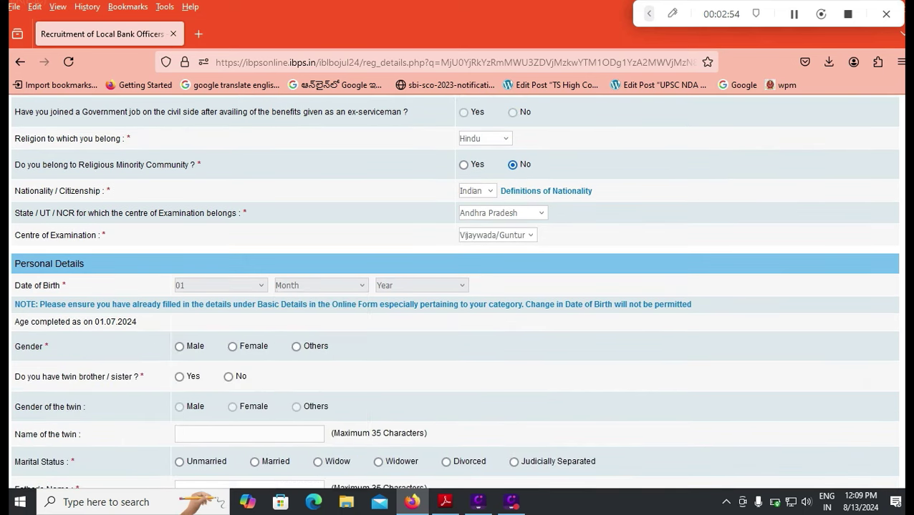
click(421, 285)
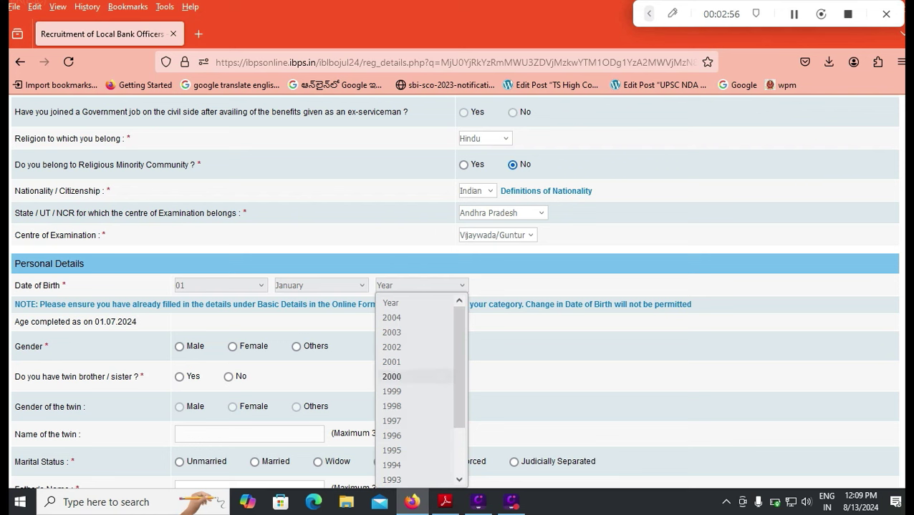
click(391, 376)
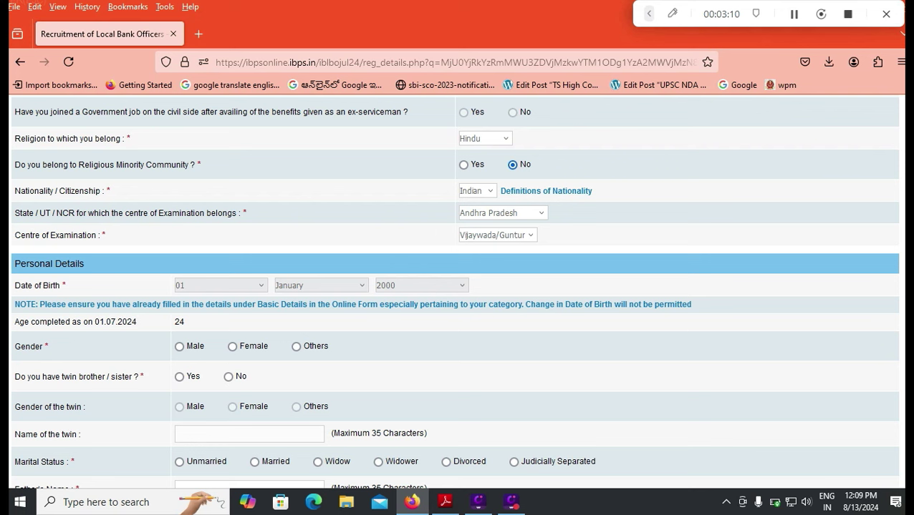
Record the gender as Male and answer No to having a twin
click(179, 347)
click(227, 377)
scroll(454, 291, down, 3)
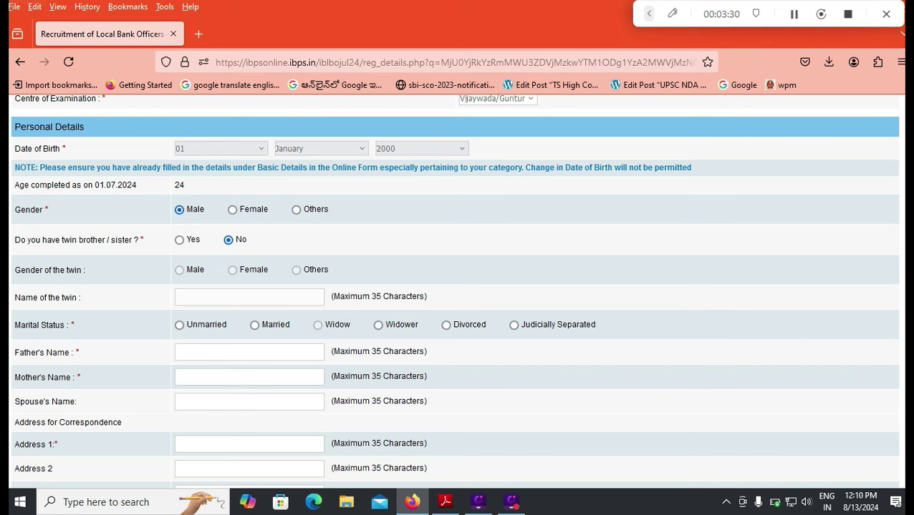
Mark the applicant unmarried and enter the father's and mother's names
click(179, 325)
click(249, 352)
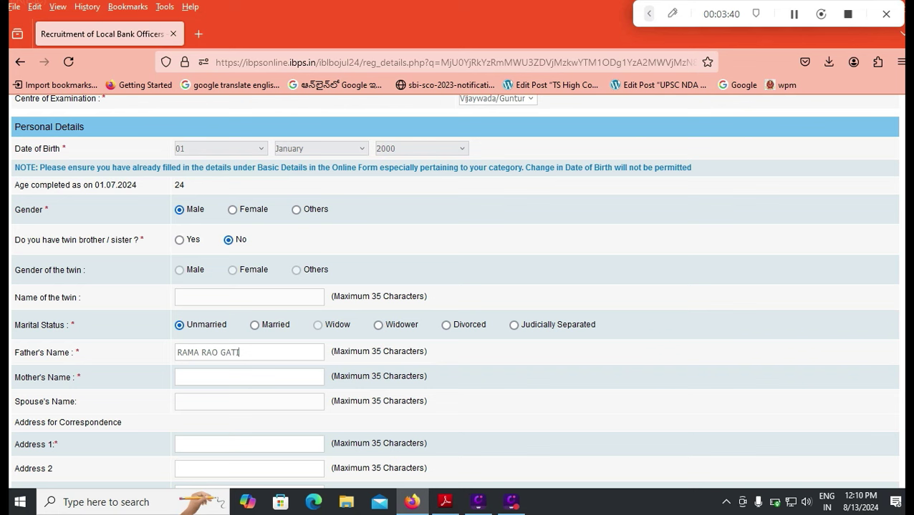
click(249, 377)
Enter the correspondence address lines, state Andhra Pradesh and pincode, and copy it as permanent address
key(Tab)
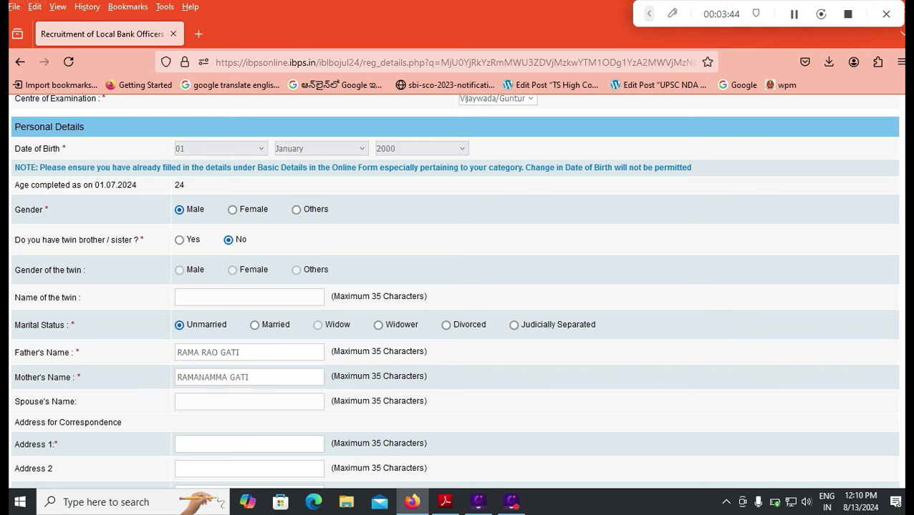
key(Tab)
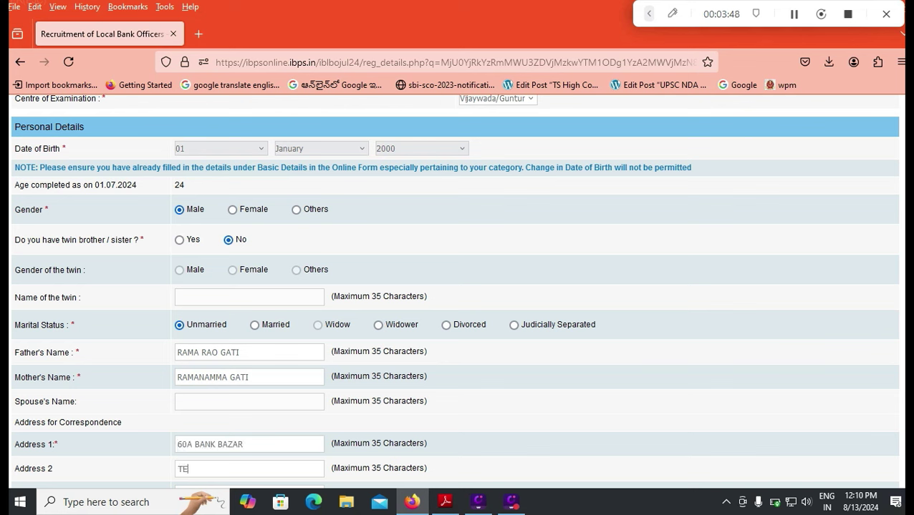
key(Tab)
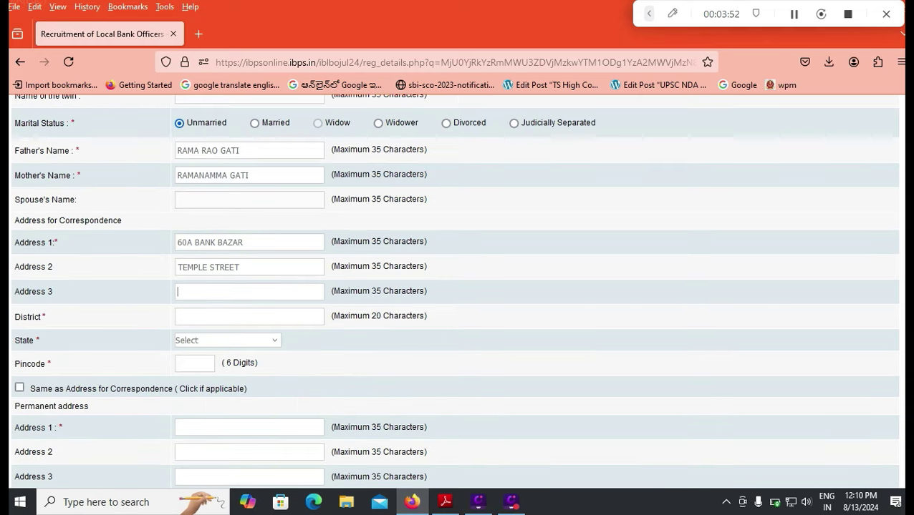
click(227, 341)
click(227, 135)
text(24011)
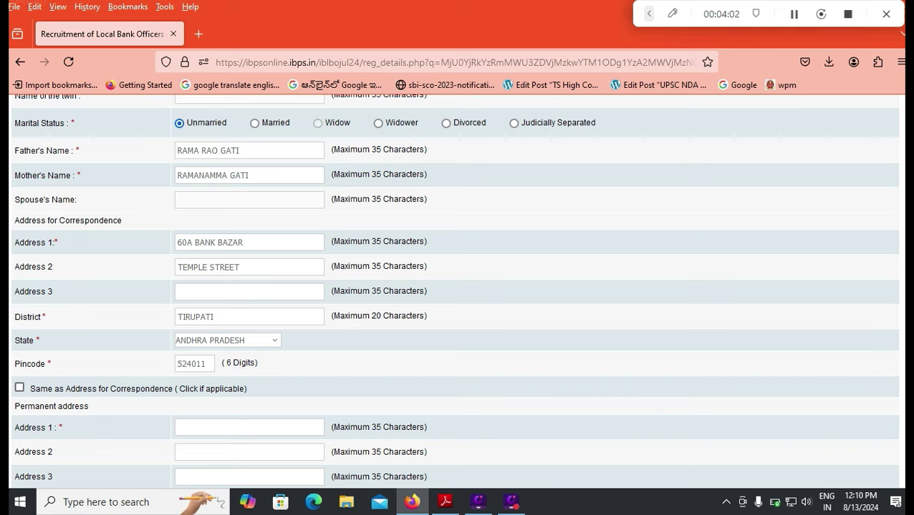
click(19, 387)
Use Correspondence Address for GST invoicing and validate the details, closing the Verified Successfully alert
scroll(453, 291, down, 3)
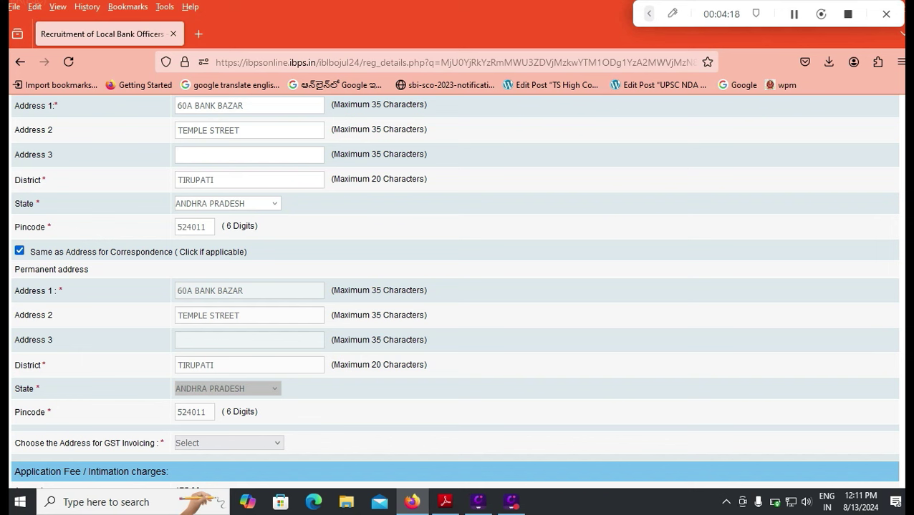
click(250, 444)
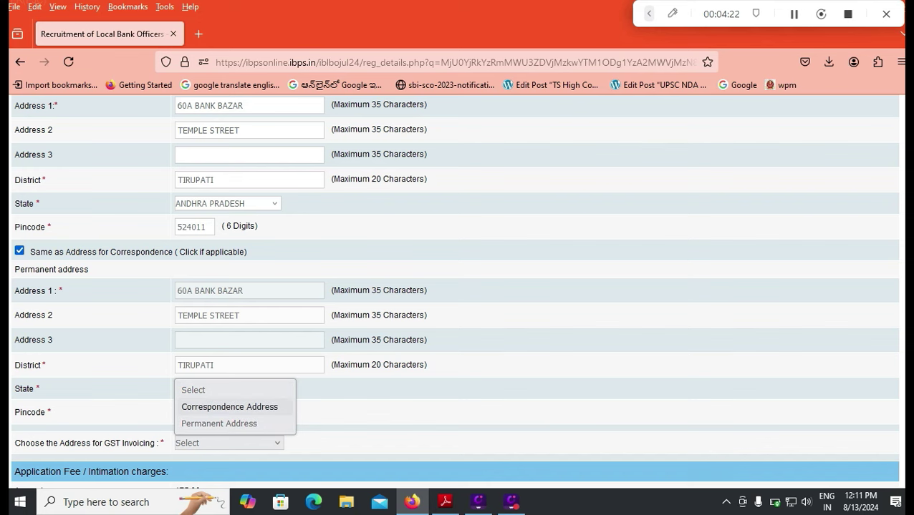
click(229, 406)
scroll(230, 407, down, 2)
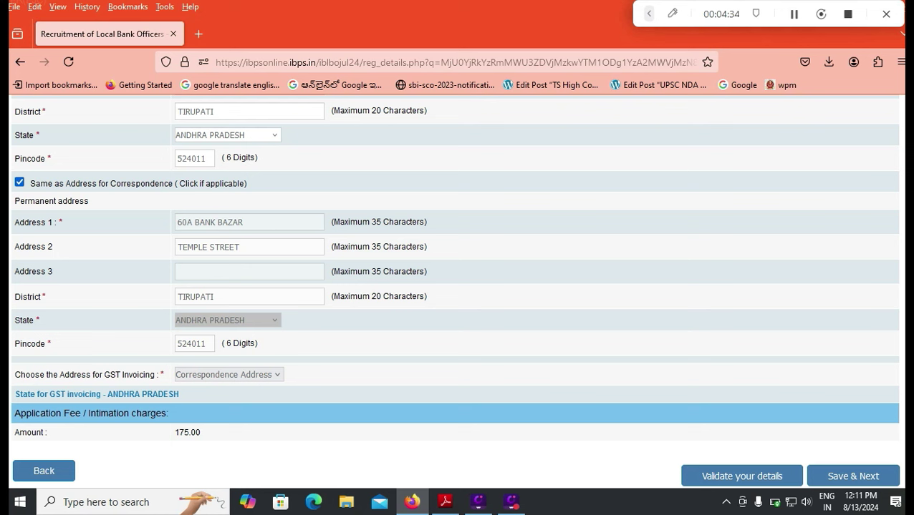
click(741, 476)
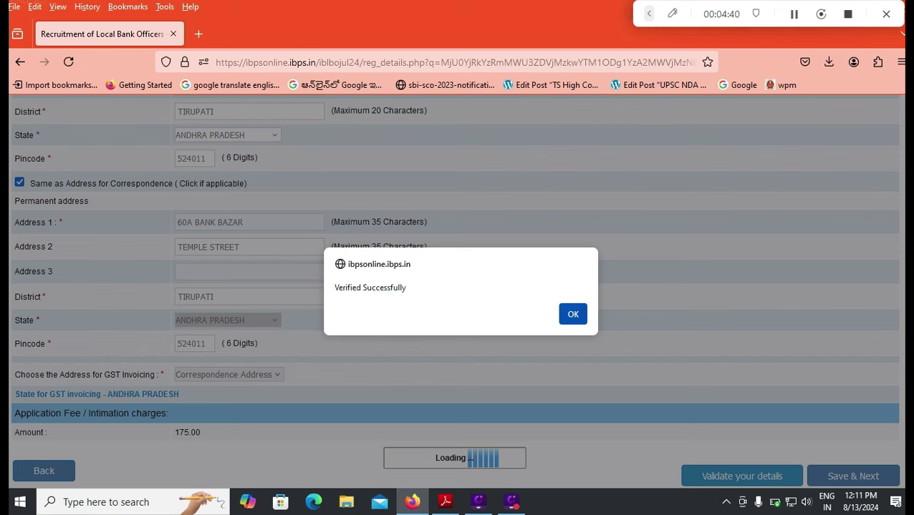
click(572, 314)
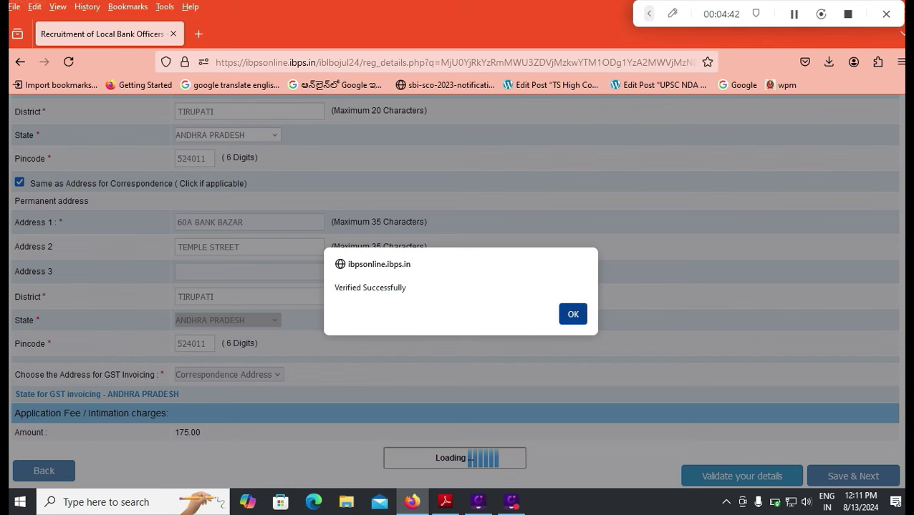
Save the personal details with Save & Next, reaching the Qualification / Experience / Languages tab
click(852, 476)
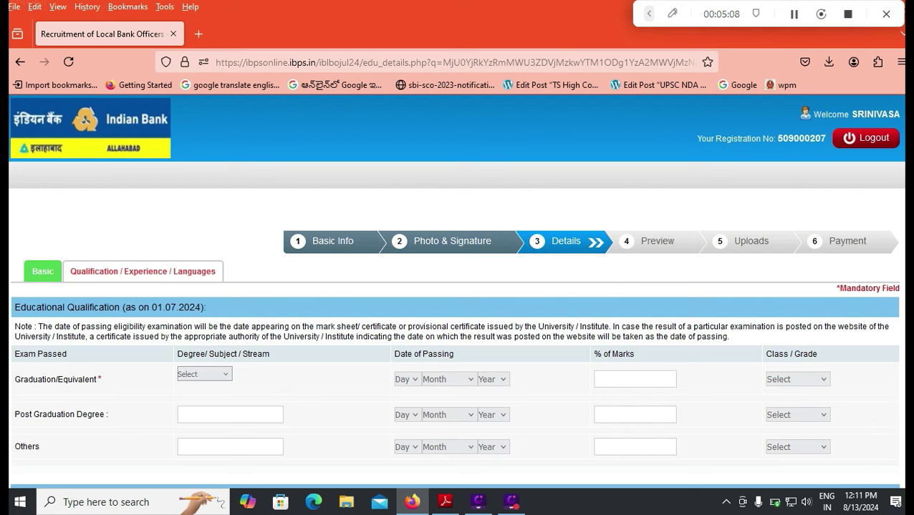
Set the graduation stream to Commerce and the passing date to 01 April 2021
click(204, 374)
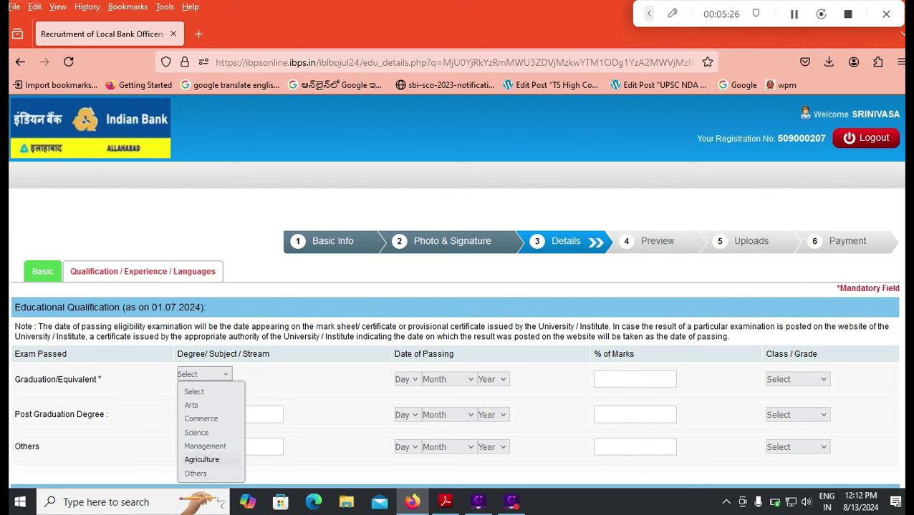
click(195, 473)
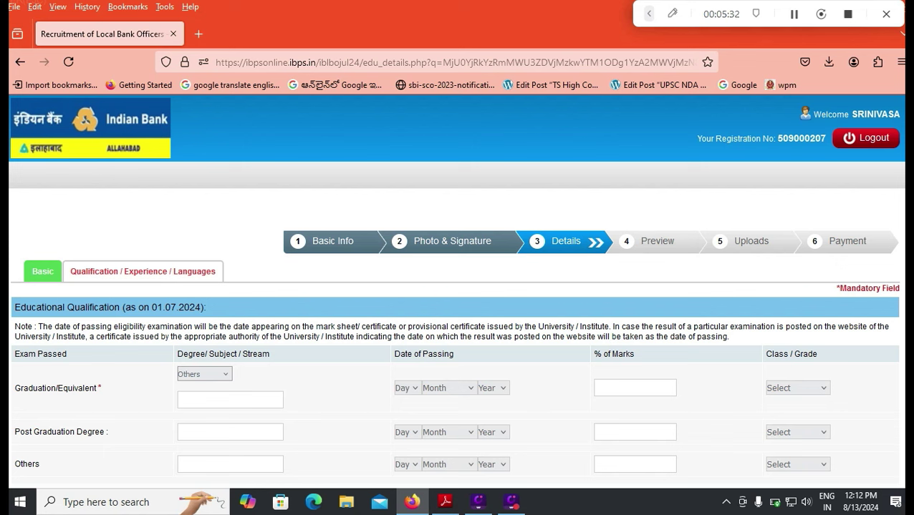
click(205, 374)
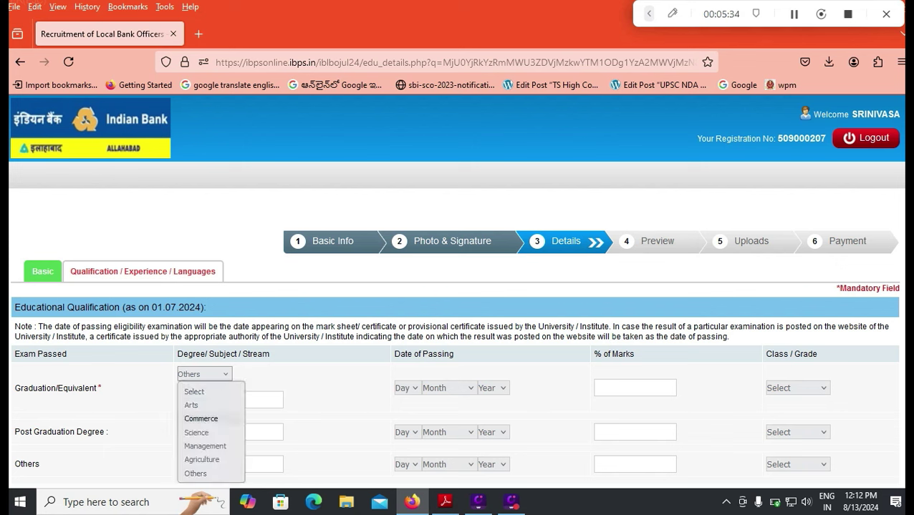
click(200, 419)
click(406, 379)
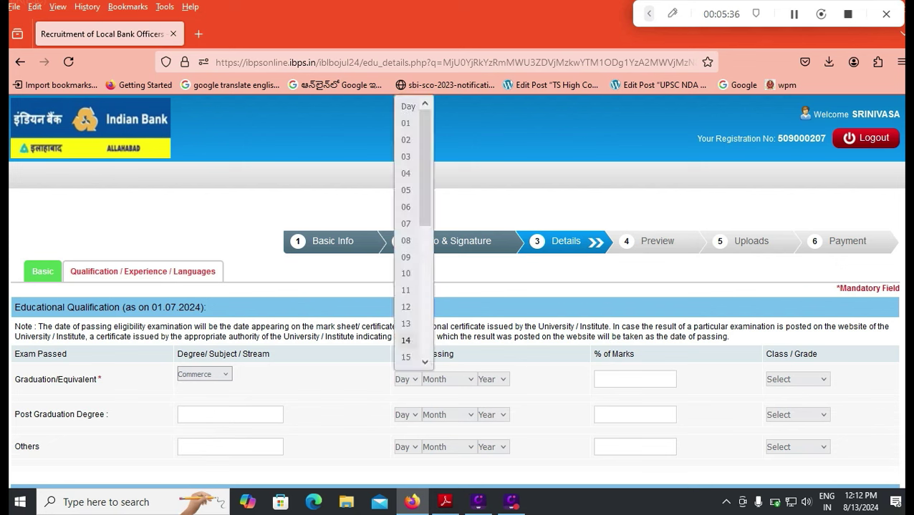
click(405, 123)
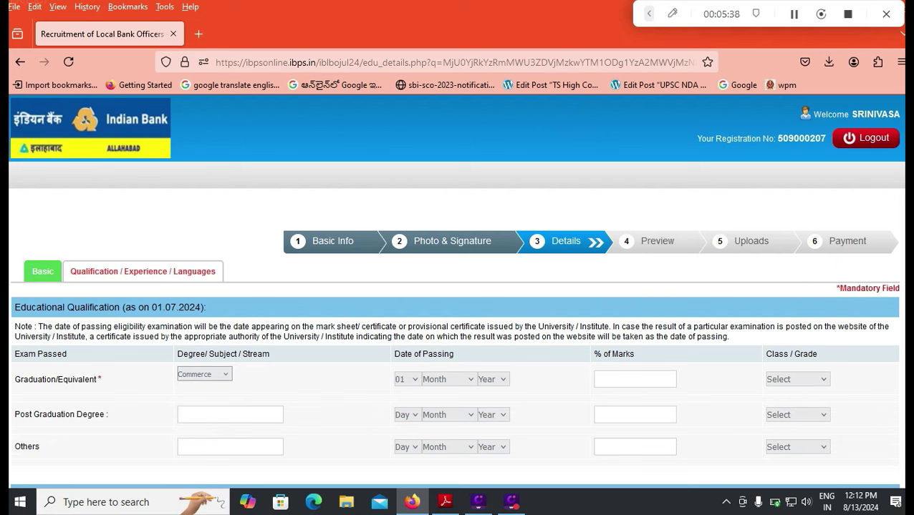
click(449, 380)
click(437, 225)
click(493, 380)
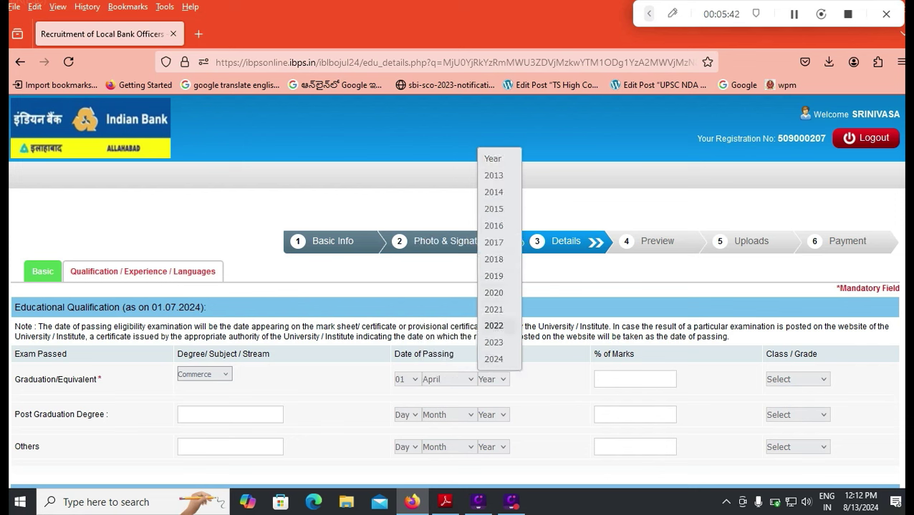
click(494, 311)
Enter 80.15 as the graduation percentage and choose First Class
click(634, 379)
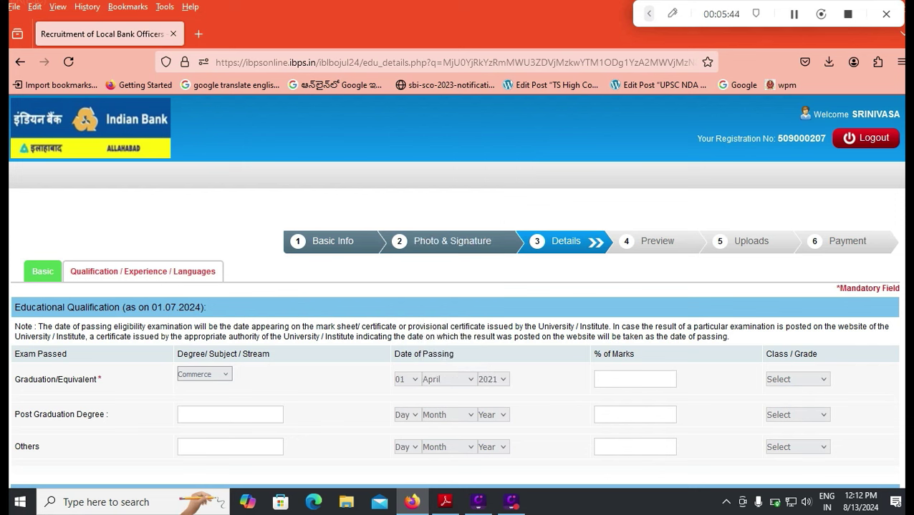
text(80.15)
click(797, 380)
click(795, 414)
scroll(457, 286, down, 3)
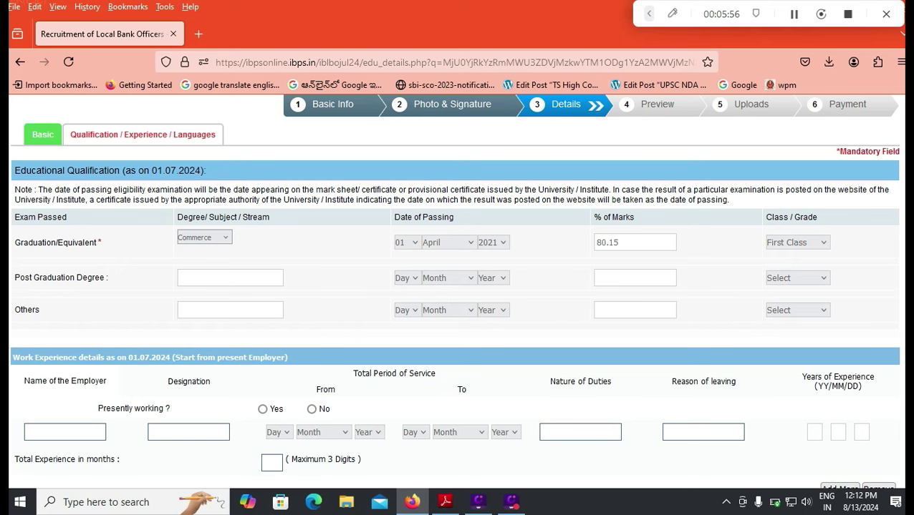
Click into the employer name and designation fields of the experience table
scroll(457, 286, down, 2)
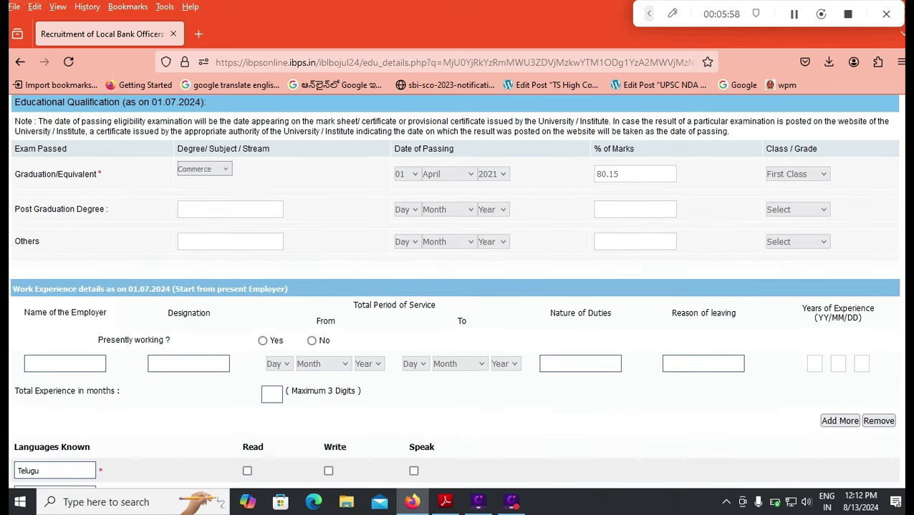
scroll(457, 286, down, 2)
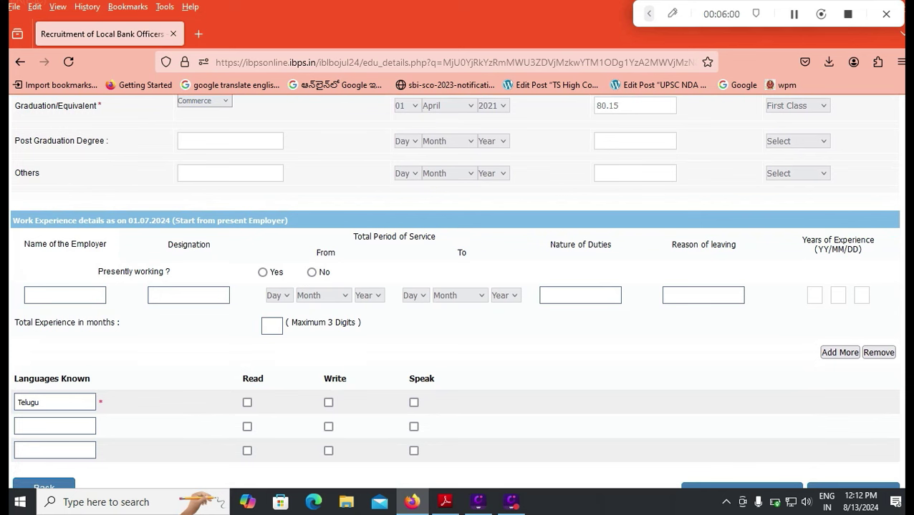
click(65, 296)
click(188, 295)
Tick read, write and speak for both Telugu and English
click(247, 402)
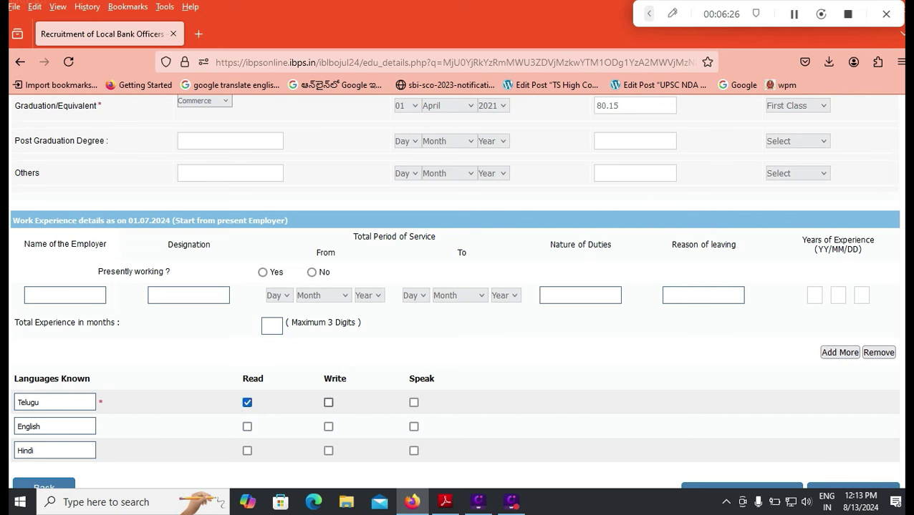
click(328, 403)
click(413, 403)
click(247, 427)
click(328, 427)
click(413, 426)
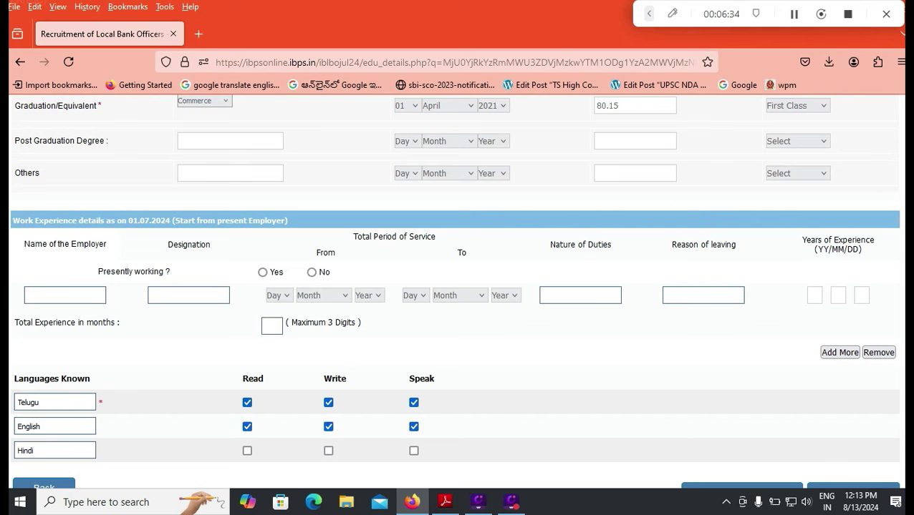
Tick read and speak for Hindi, then validate the education and language details
click(247, 451)
click(414, 451)
scroll(455, 286, down, 2)
click(742, 426)
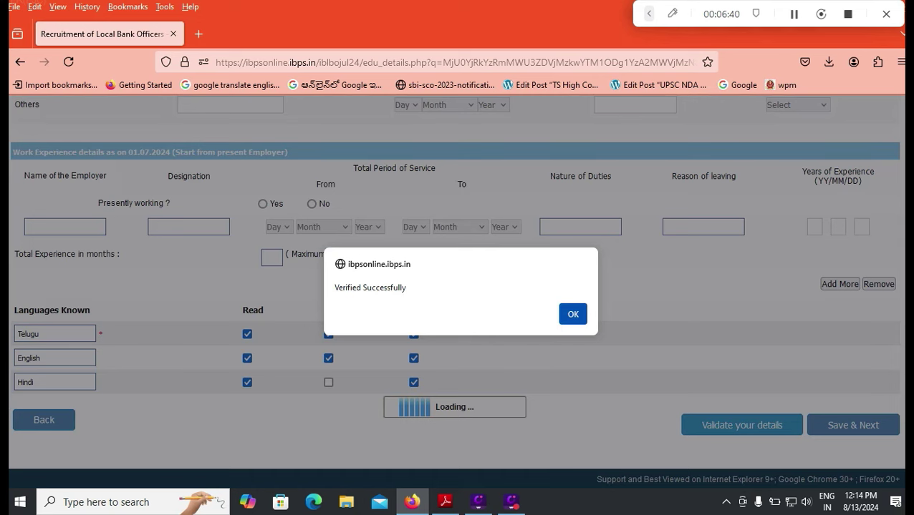
Close the Verified Successfully alert
key(Return)
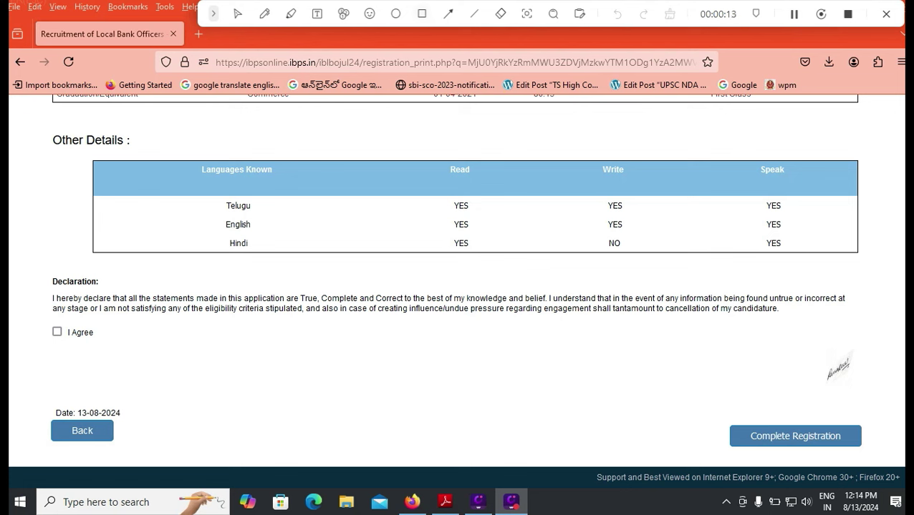
Tick the 'I Agree' checkbox on the application declaration
click(421, 14)
drag(34, 409, 137, 448)
click(237, 14)
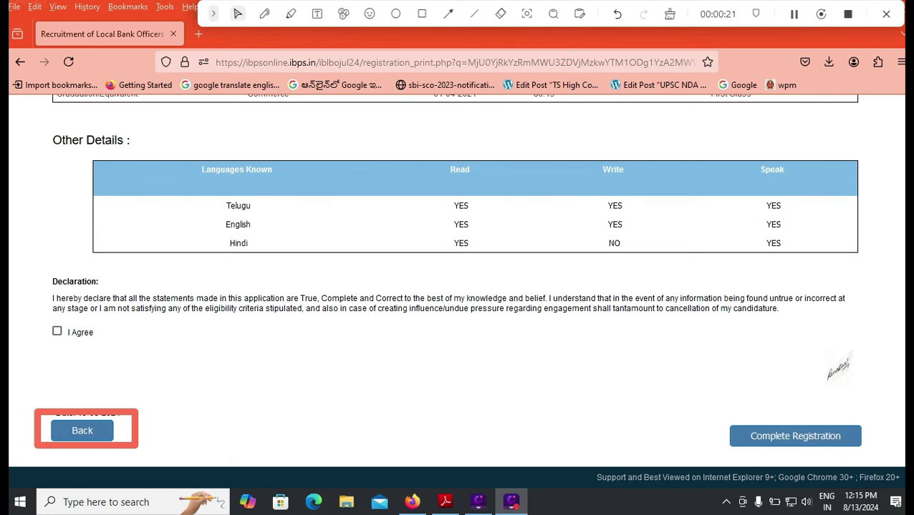
click(56, 332)
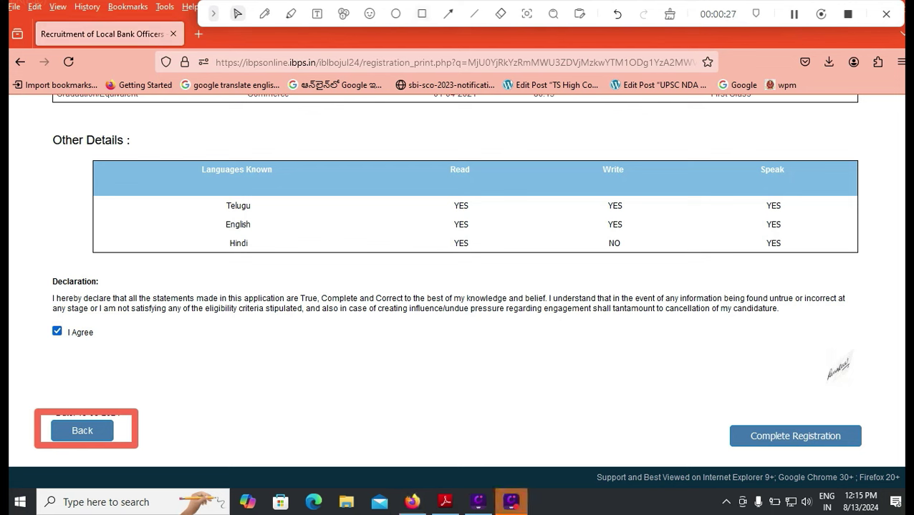
Submit the registration with Complete Registration
click(421, 14)
mouse_move(716, 414)
mouse_down()
mouse_move(729, 445)
mouse_move(875, 454)
mouse_up()
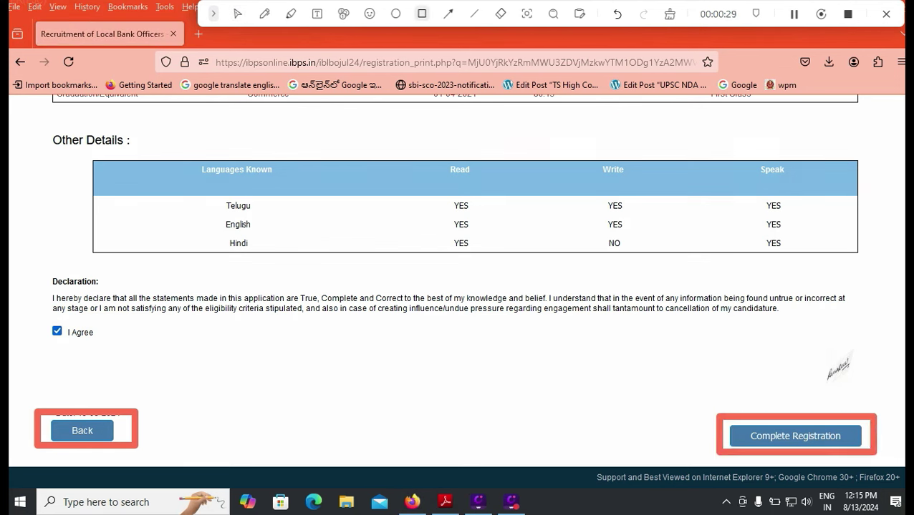
click(238, 13)
click(795, 436)
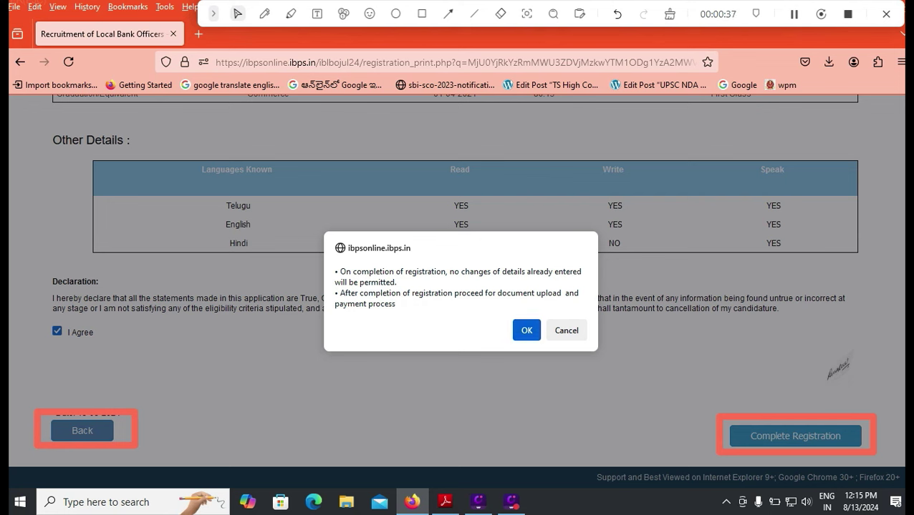
Accept the locked-details warnings and confirm continuing to the thumb impression and declaration uploads
click(526, 330)
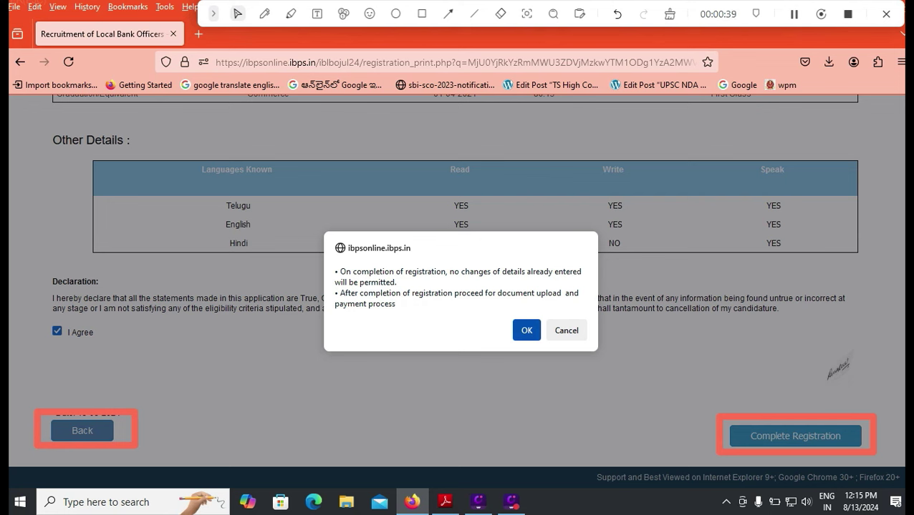
click(527, 330)
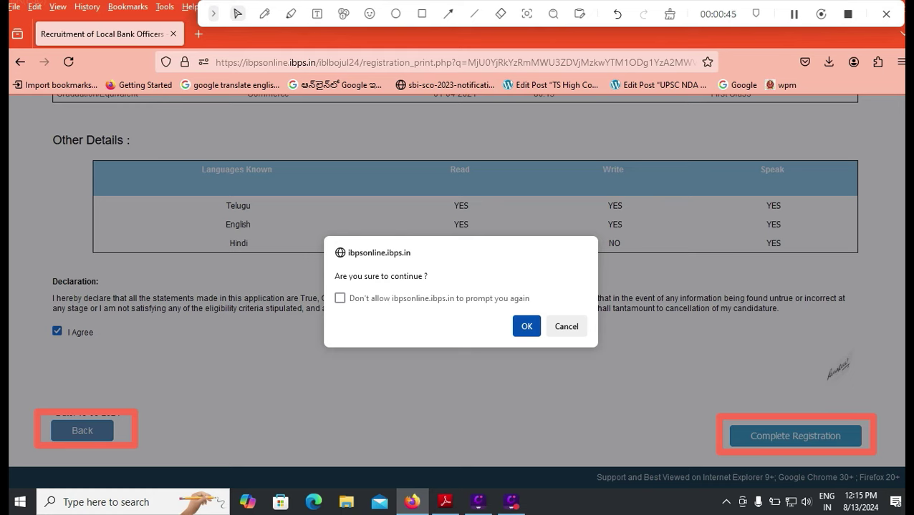
key(Return)
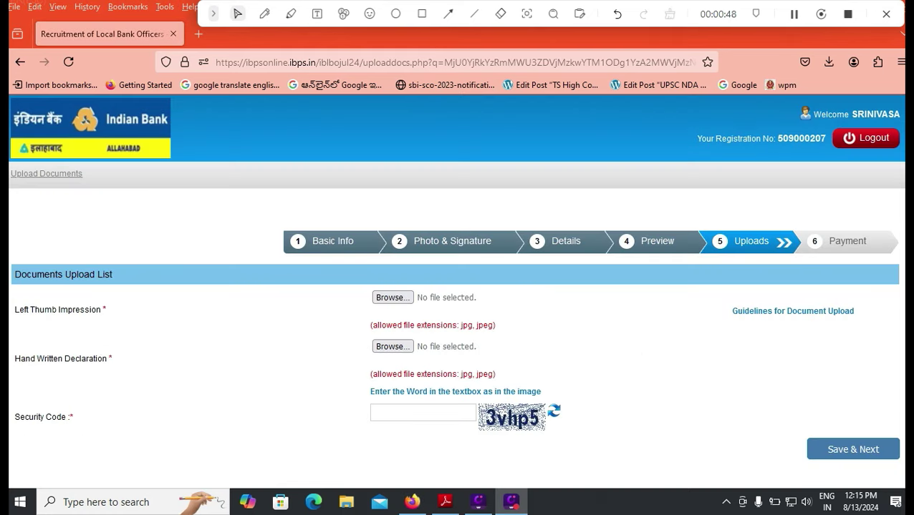